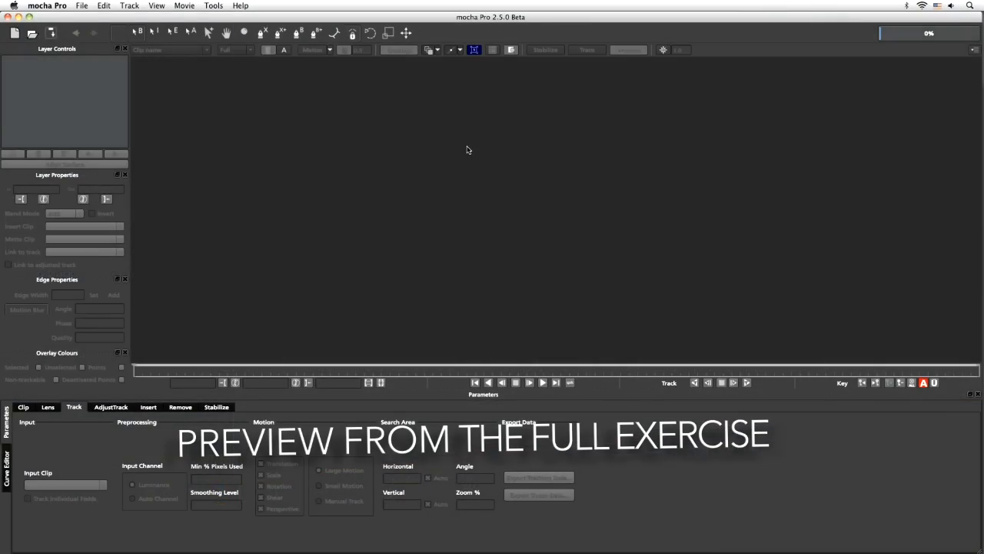
# Start a new project and import the waterDrops.mov clip from the Ex 10 - First steps with Remove folder
pyautogui.click(14, 33)
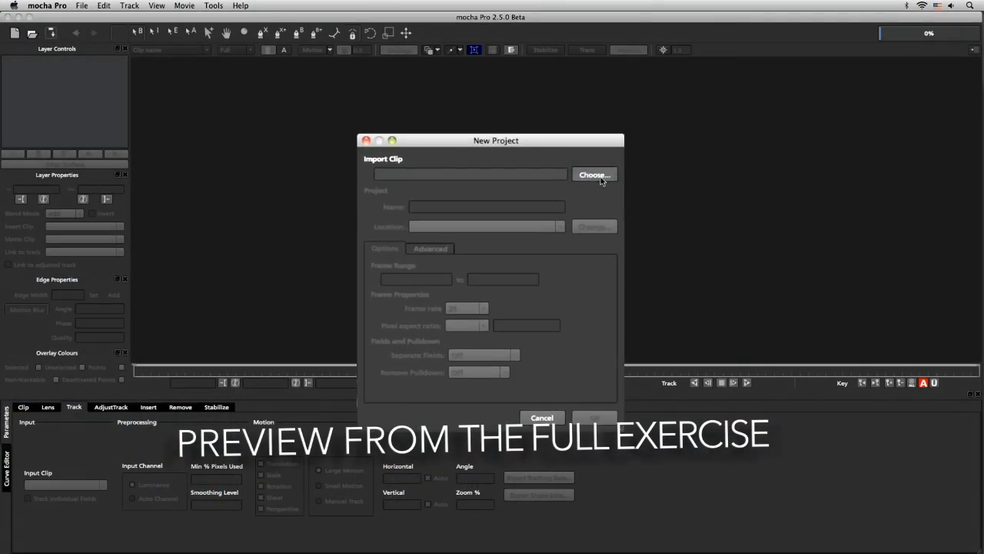
pyautogui.click(591, 174)
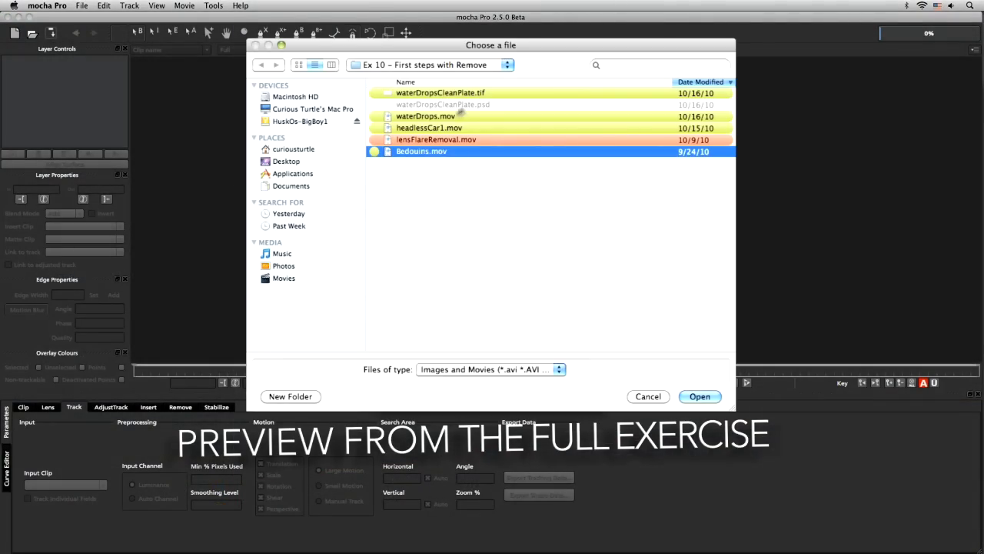
pyautogui.doubleClick(428, 117)
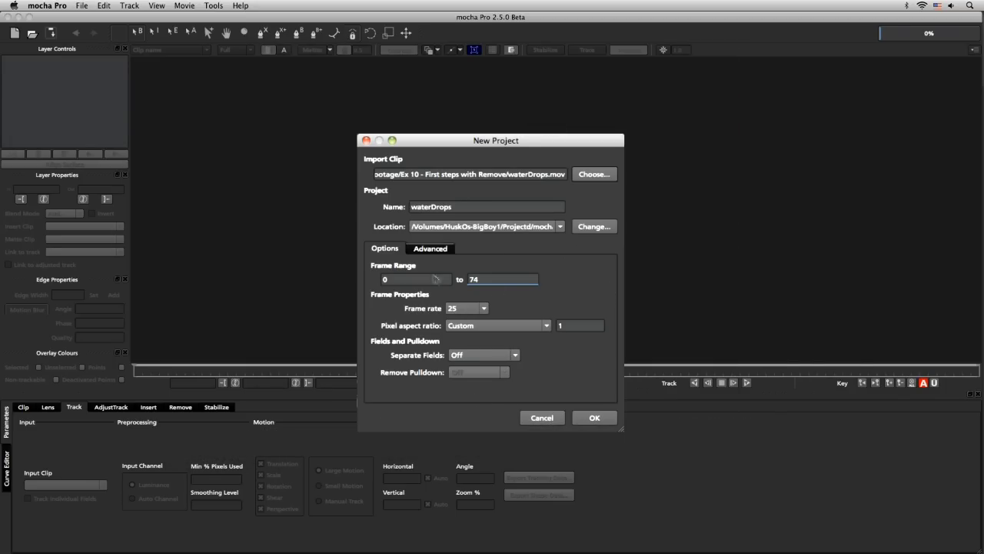
# Set the new project's frame offset to 1
pyautogui.click(430, 248)
pyautogui.doubleClick(392, 279)
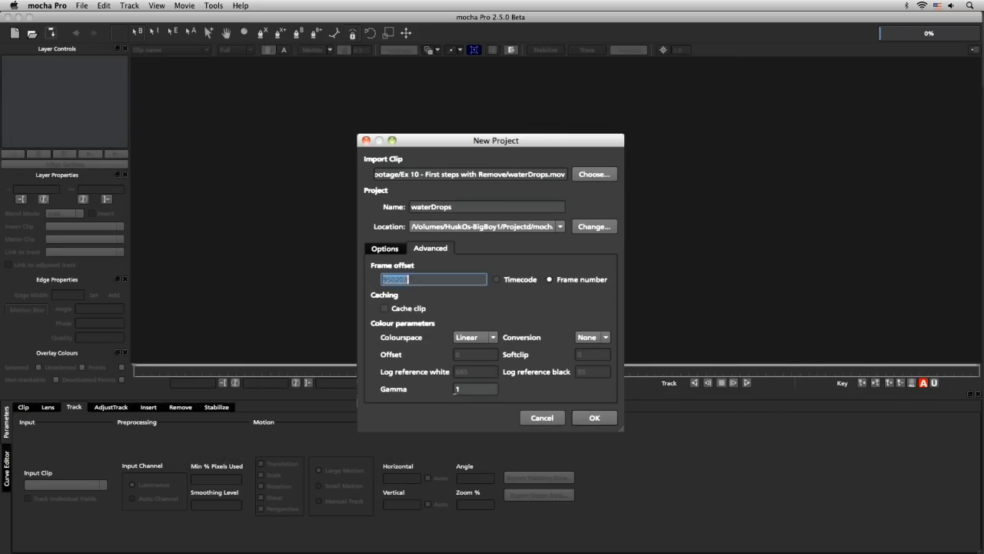
pyautogui.write('1')
# Set the clip's pixel aspect ratio to HD and submit the new project settings
pyautogui.click(387, 250)
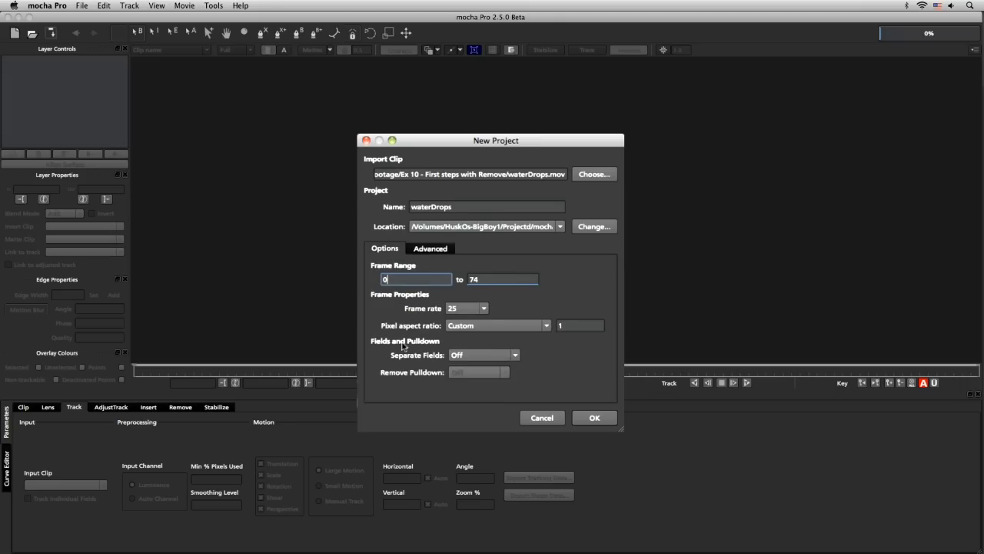
pyautogui.click(545, 329)
pyautogui.moveTo(546, 377)
pyautogui.mouseDown()
pyautogui.moveTo(545, 338)
pyautogui.moveTo(543, 364)
pyautogui.mouseUp()
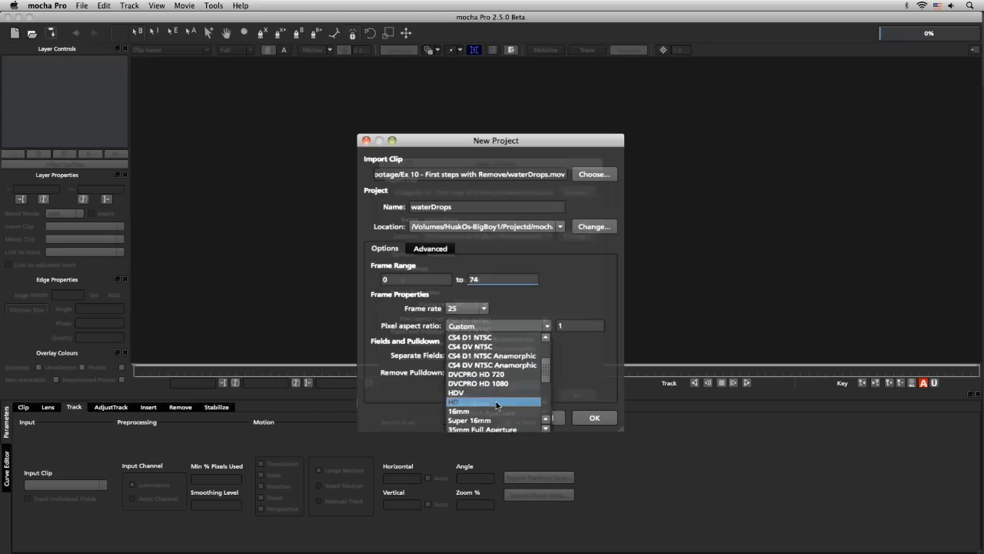
pyautogui.click(496, 385)
pyautogui.press('Return')
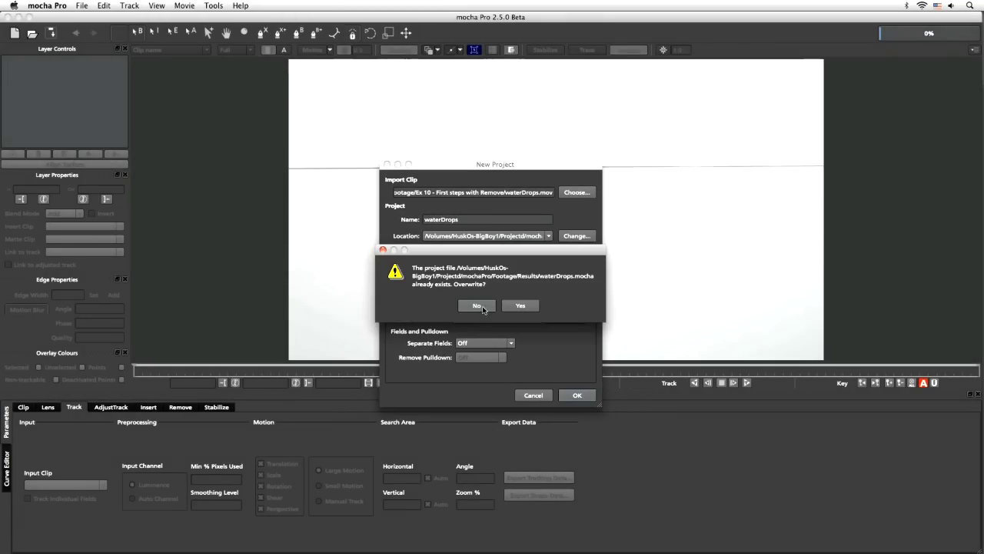
# Decline overwriting the existing project file, then create and save the project under the name waterDrops_v002
pyautogui.click(477, 305)
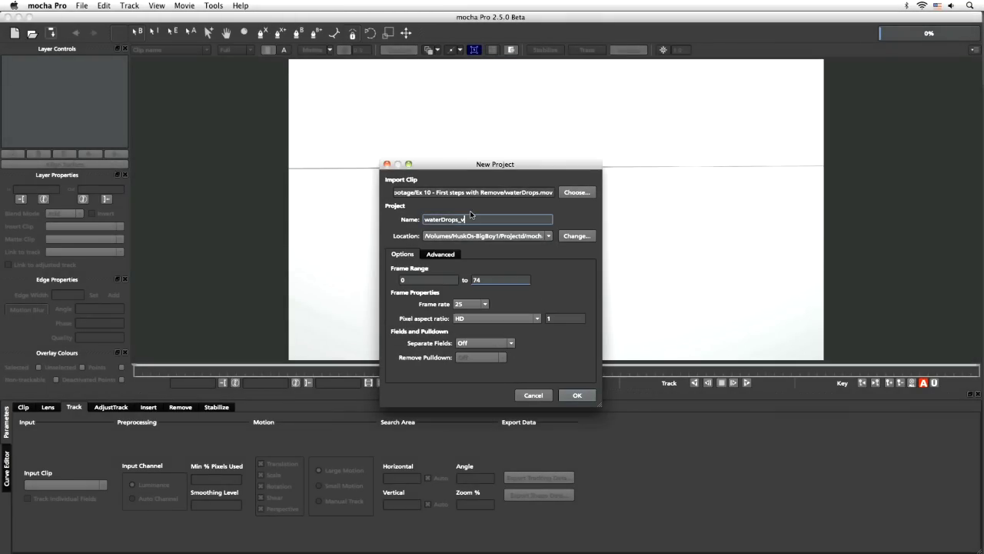
pyautogui.write('_v002')
pyautogui.press('Return')
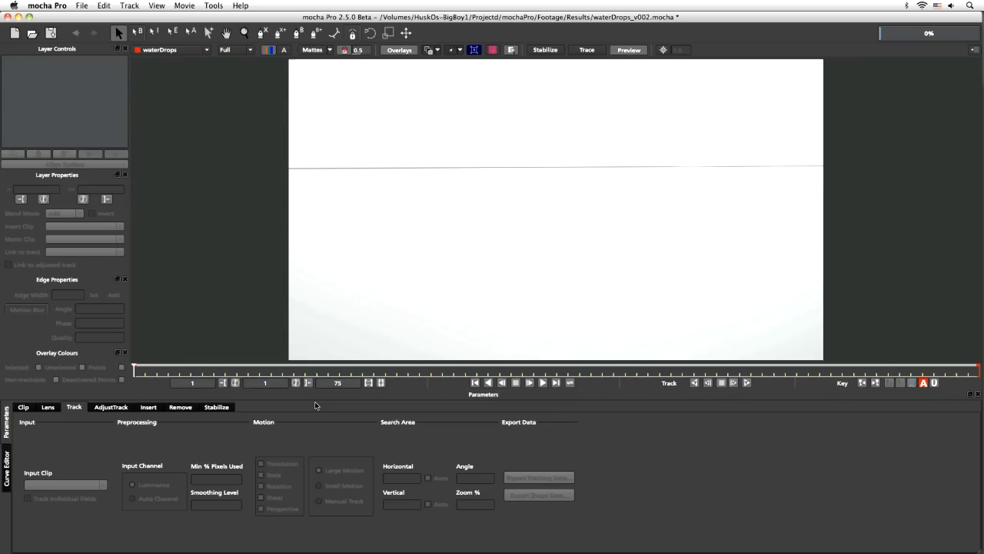
pyautogui.press('super+s')
# Show the waterDrops clip's attributes and play the clip until the glasses have fallen into the water
pyautogui.click(24, 406)
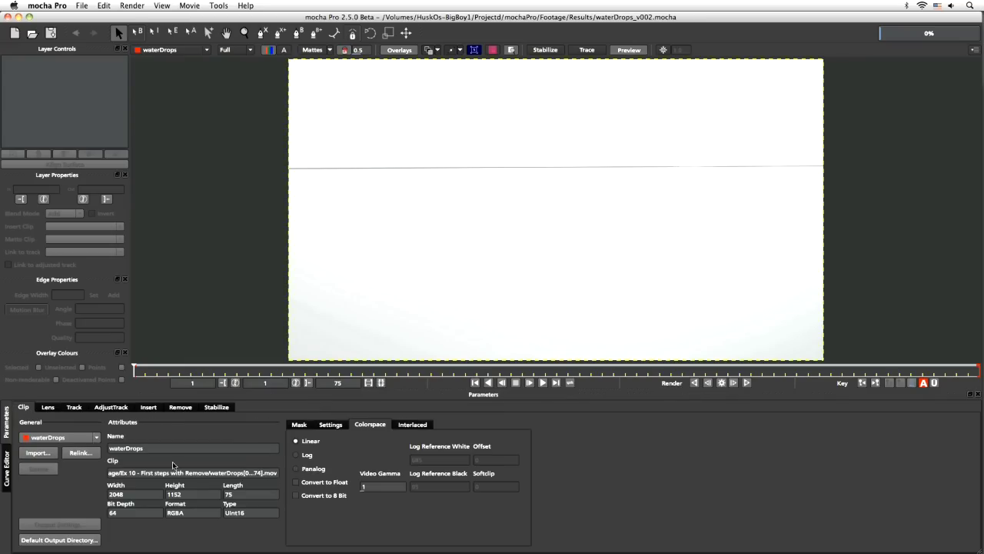
pyautogui.click(543, 382)
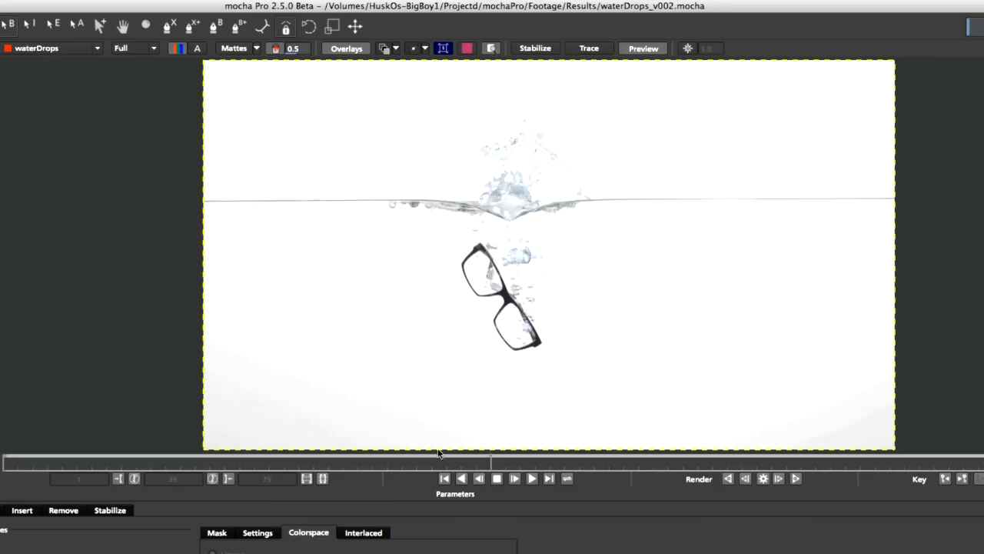
pyautogui.click(497, 479)
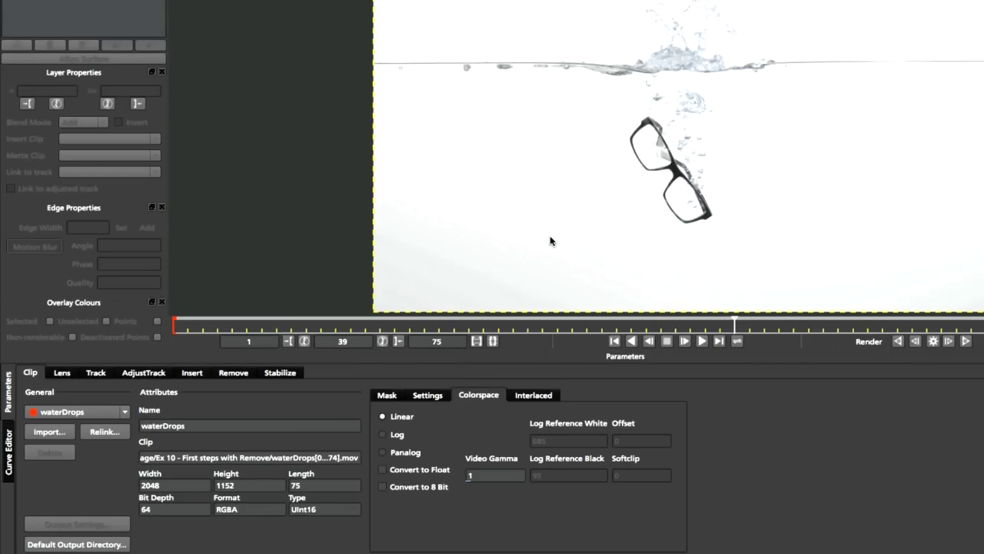
# Examine the splash, bubbles and glasses up close, playing the clip and scrubbing back to frame 48
pyautogui.press('z')
pyautogui.moveTo(784, 172); pyautogui.dragTo(785, 11)
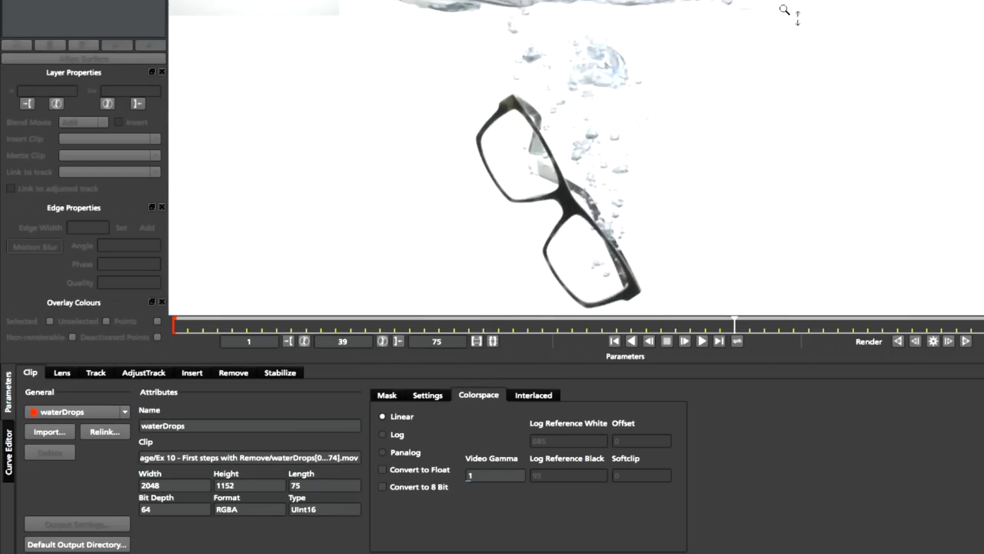
pyautogui.press('x')
pyautogui.moveTo(780, 63); pyautogui.dragTo(792, 155)
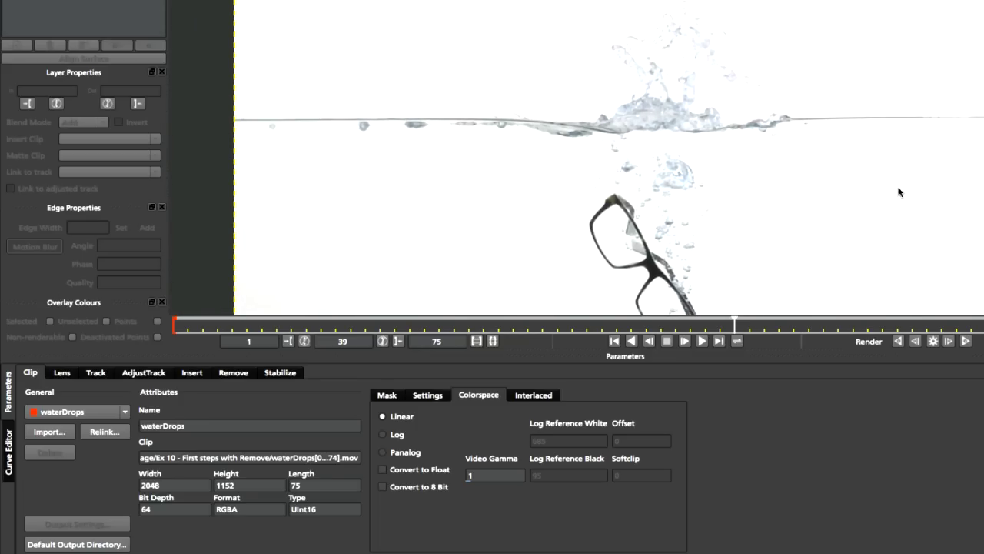
pyautogui.press('z')
pyautogui.moveTo(899, 192)
pyautogui.mouseDown()
pyautogui.moveTo(901, 229)
pyautogui.moveTo(900, 198)
pyautogui.mouseUp()
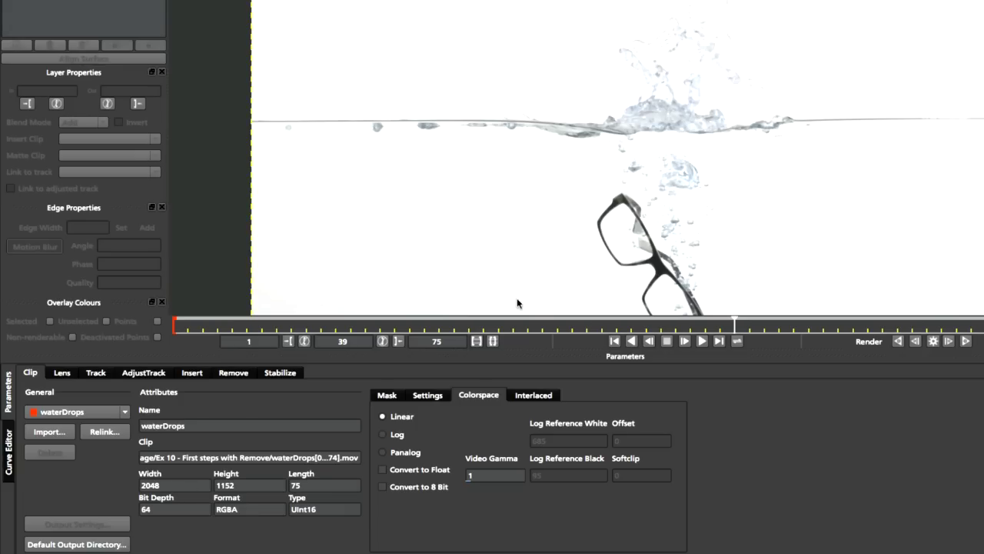
pyautogui.press('z')
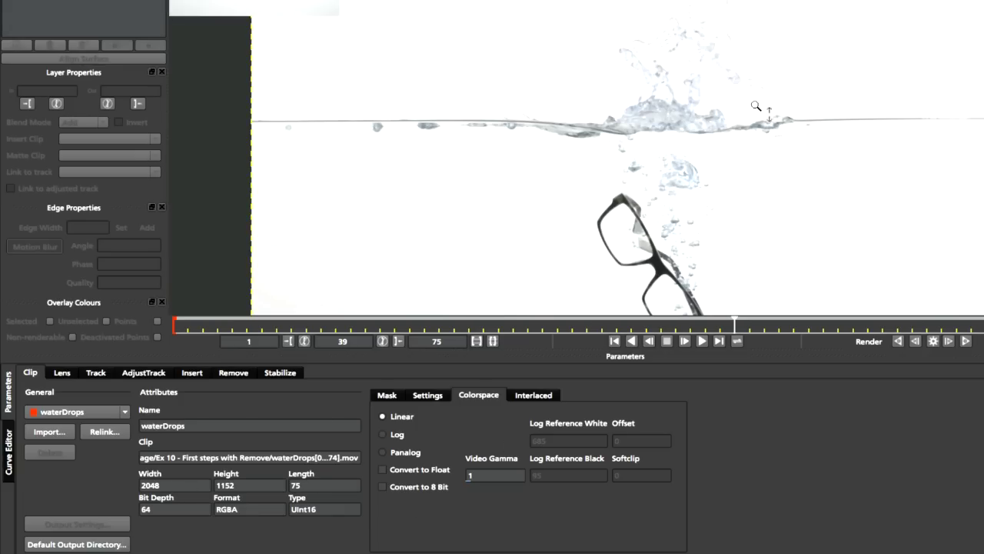
pyautogui.moveTo(767, 115); pyautogui.dragTo(730, 193)
pyautogui.press('x')
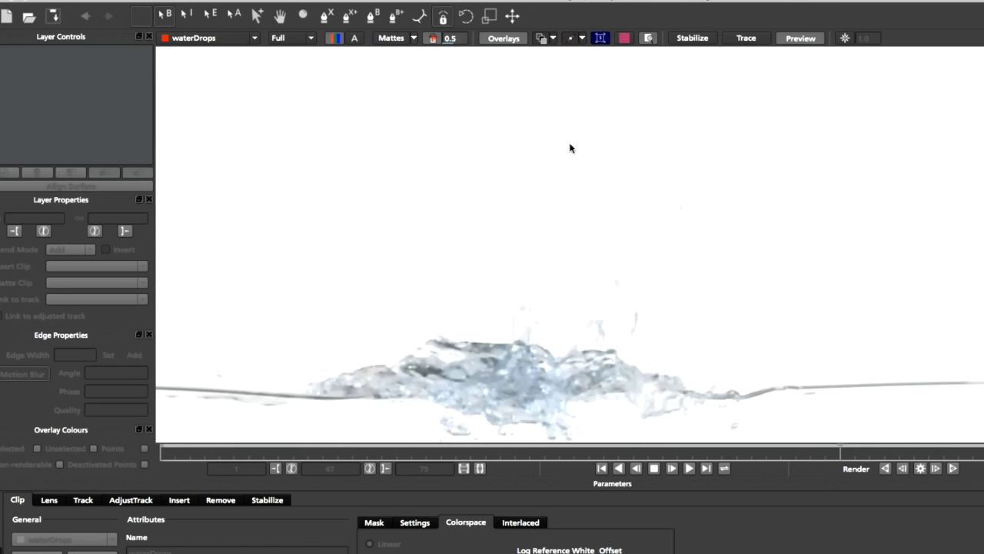
pyautogui.click(654, 468)
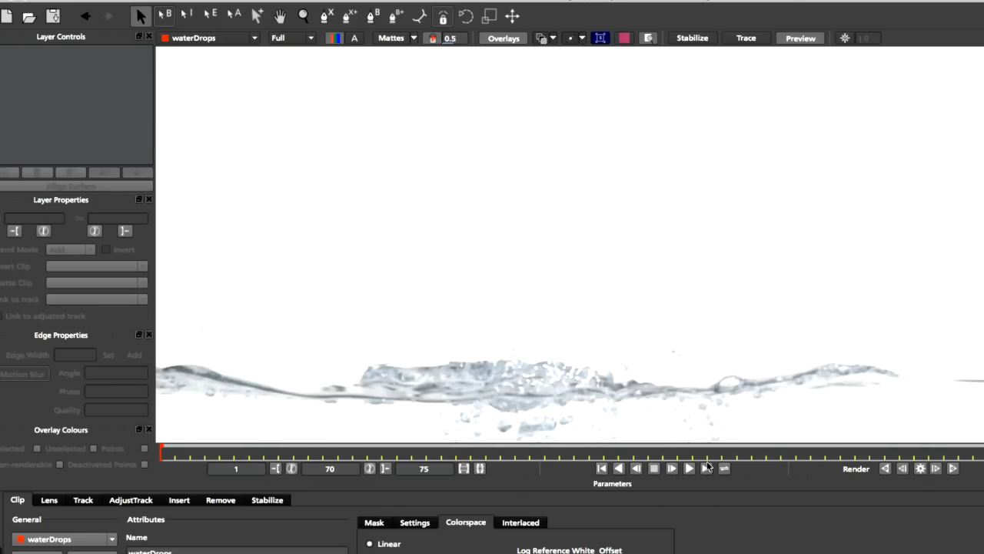
pyautogui.moveTo(983, 454); pyautogui.dragTo(859, 477)
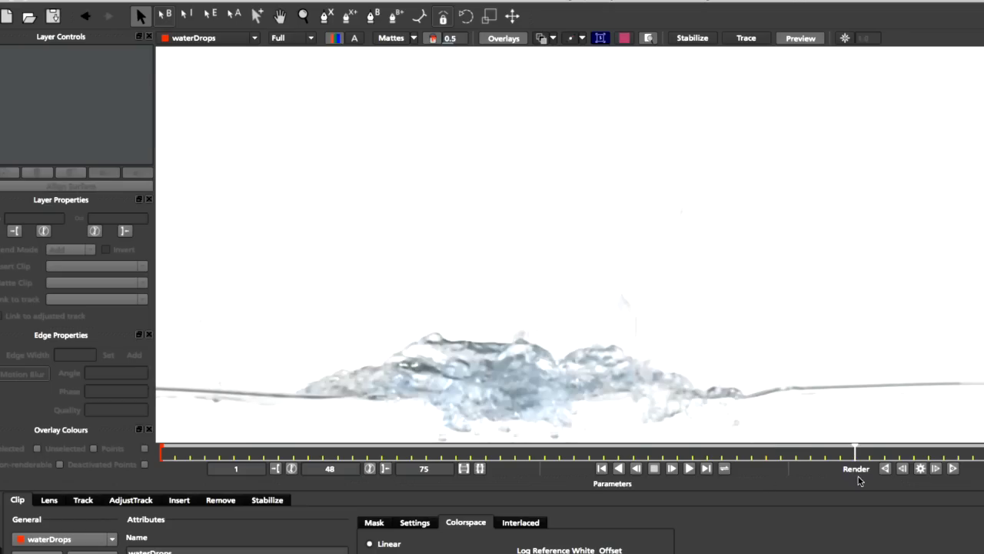
# Try the viewer's brightness adjustment on the splash at frame 48
pyautogui.click(803, 40)
pyautogui.click(803, 40)
pyautogui.click(844, 38)
pyautogui.moveTo(873, 37); pyautogui.dragTo(859, 58)
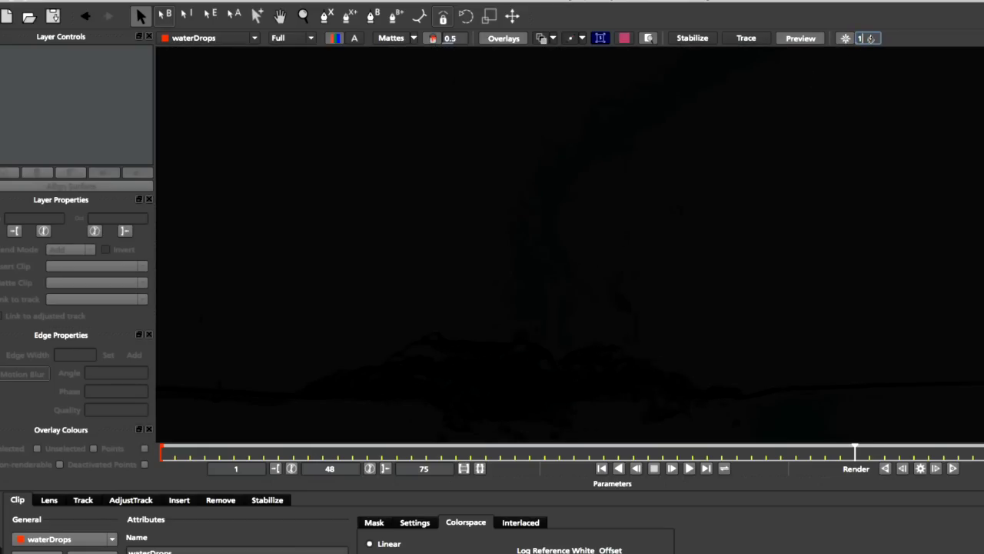
pyautogui.press('Return')
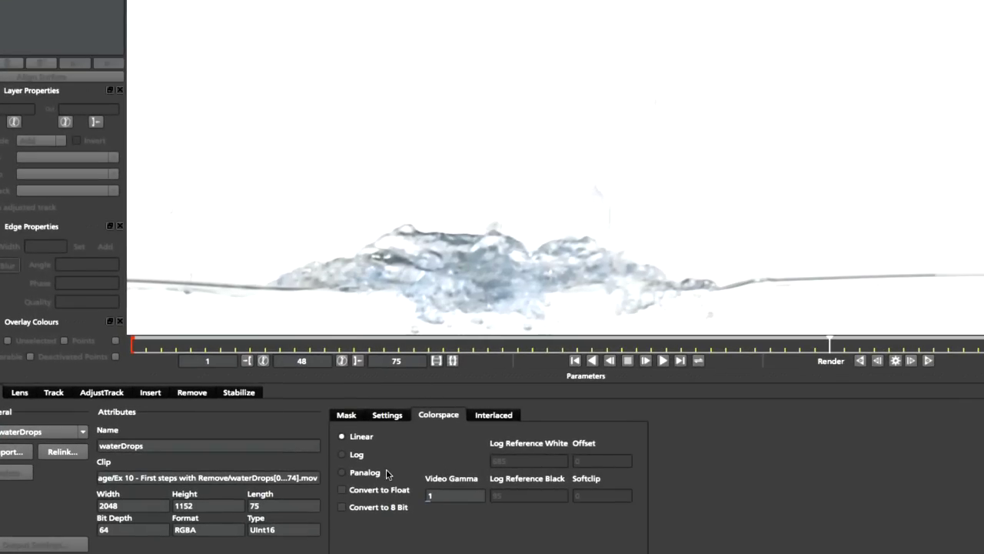
# Switch the clip's colorspace to Log, with Negative Gamma 1 and Log Reference White 1024
pyautogui.click(401, 461)
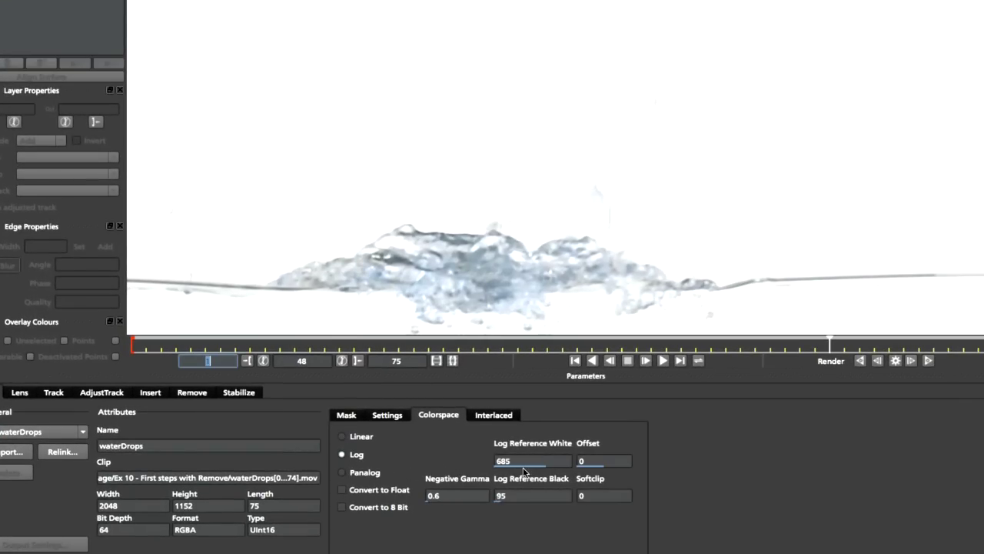
pyautogui.moveTo(519, 463); pyautogui.dragTo(501, 452)
pyautogui.press('Return')
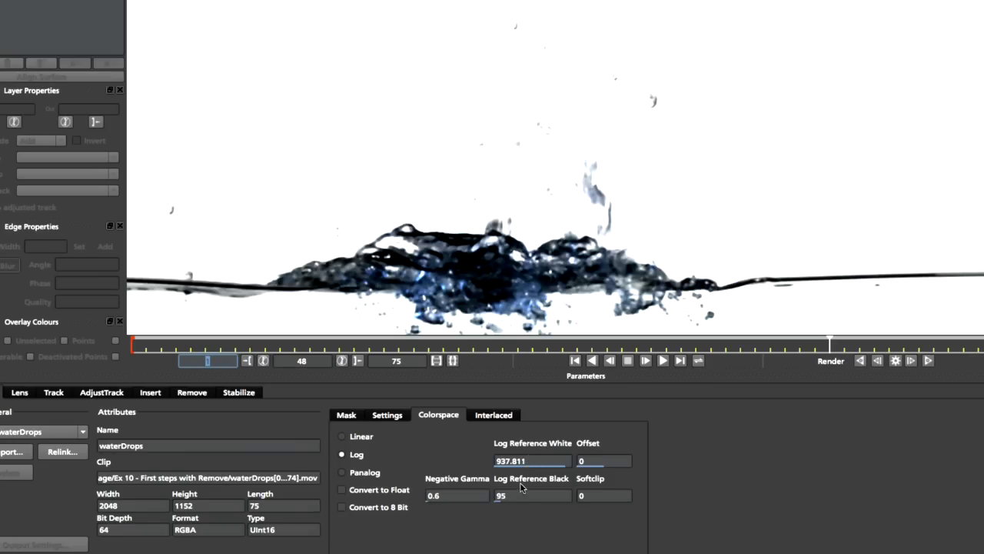
pyautogui.doubleClick(462, 496)
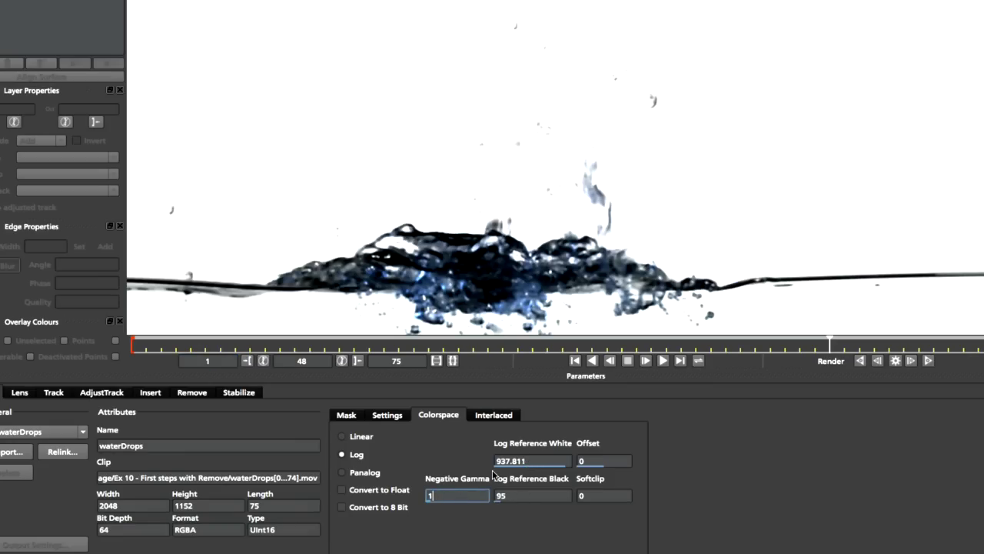
pyautogui.write('1')
pyautogui.press('Return')
pyautogui.click(530, 460)
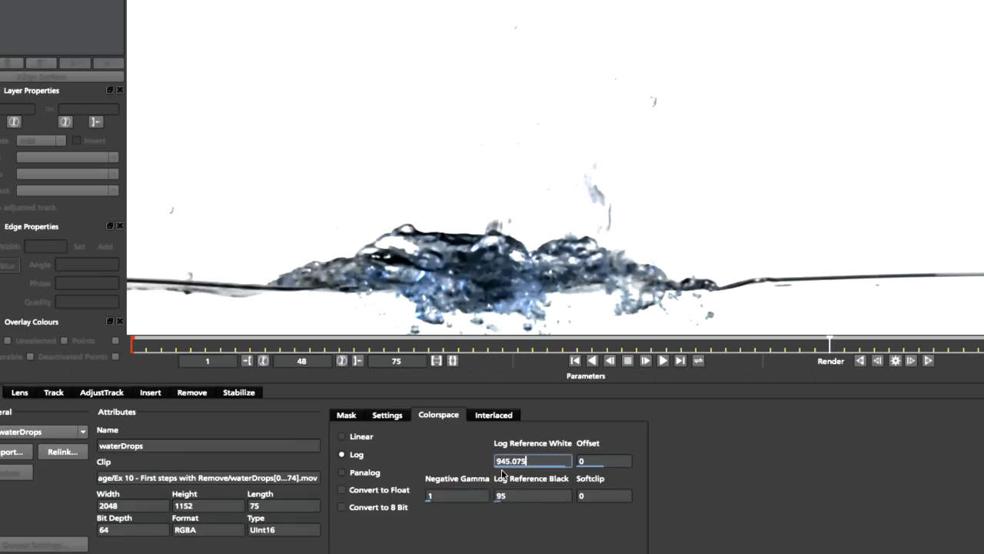
pyautogui.write('1024')
pyautogui.press('Return')
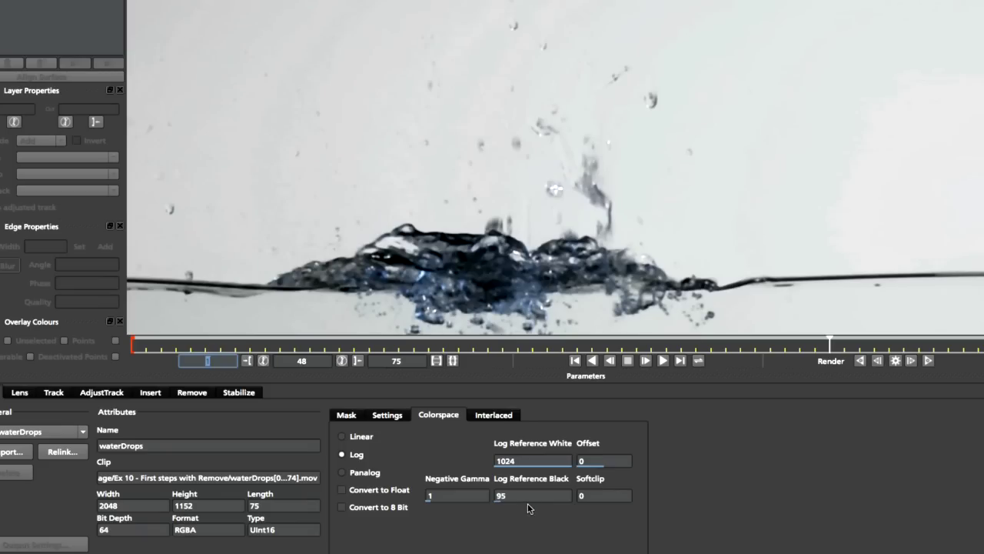
# Raise the clip's Log Reference Black to about 430.956 and its Negative Gamma to about 1.264
pyautogui.moveTo(501, 500); pyautogui.dragTo(526, 502)
pyautogui.press('Return')
pyautogui.press('Return')
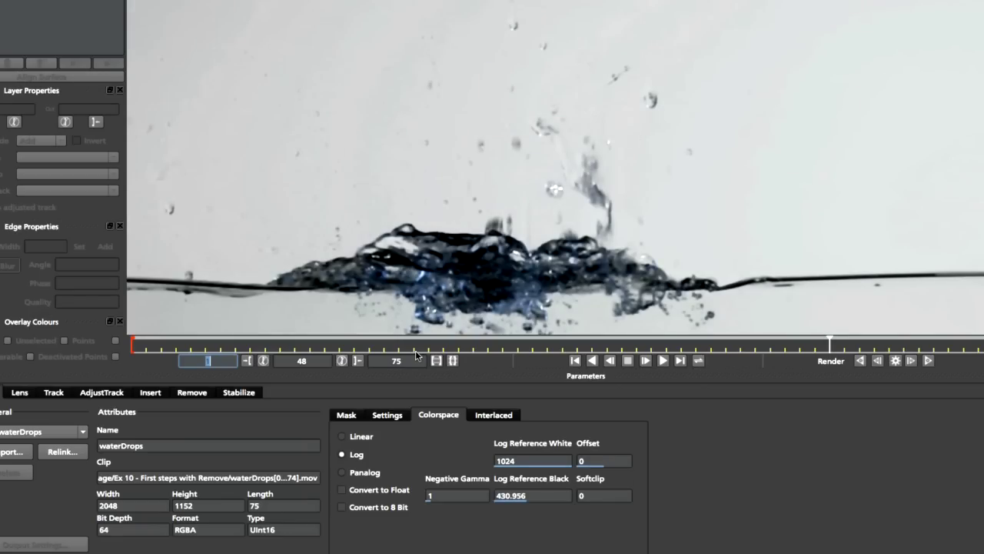
pyautogui.moveTo(445, 497); pyautogui.dragTo(420, 504)
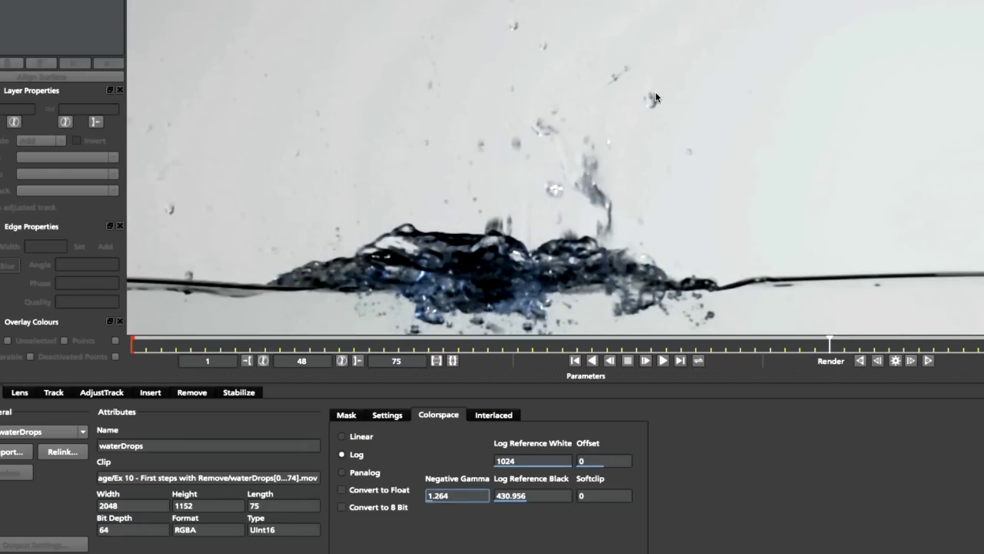
pyautogui.press('Return')
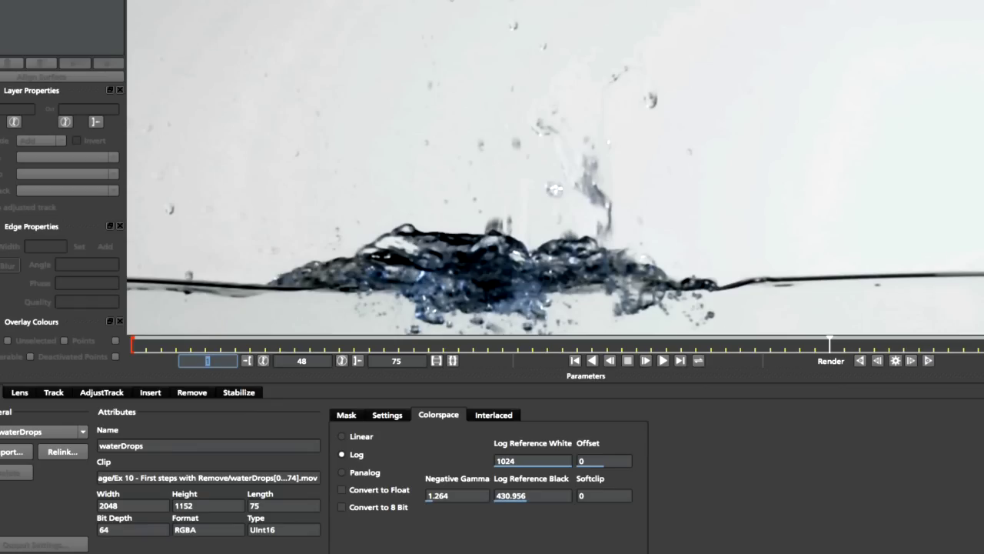
# Switch to the tracking parameters and return the playhead to frame 1
pyautogui.click(519, 240)
pyautogui.press('z')
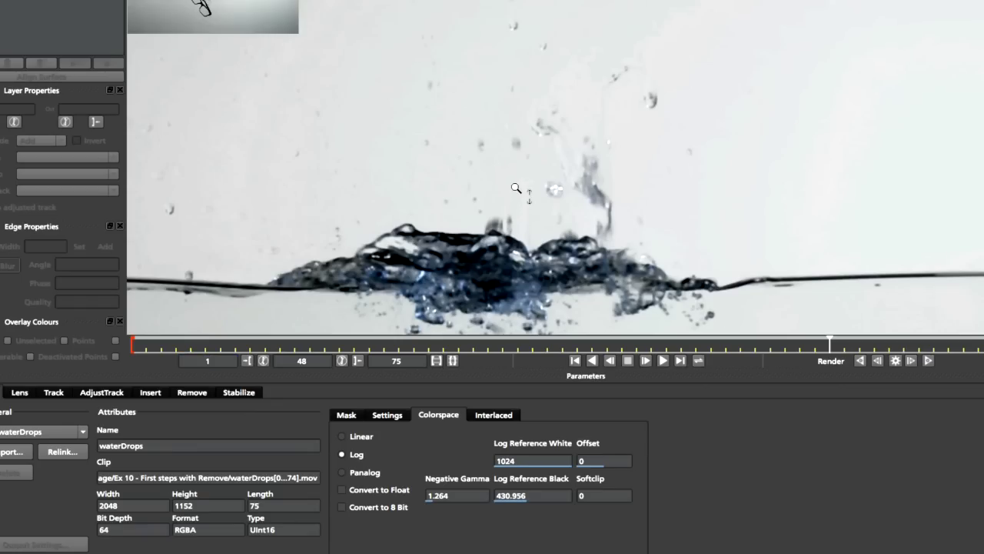
pyautogui.moveTo(519, 190); pyautogui.dragTo(490, 212)
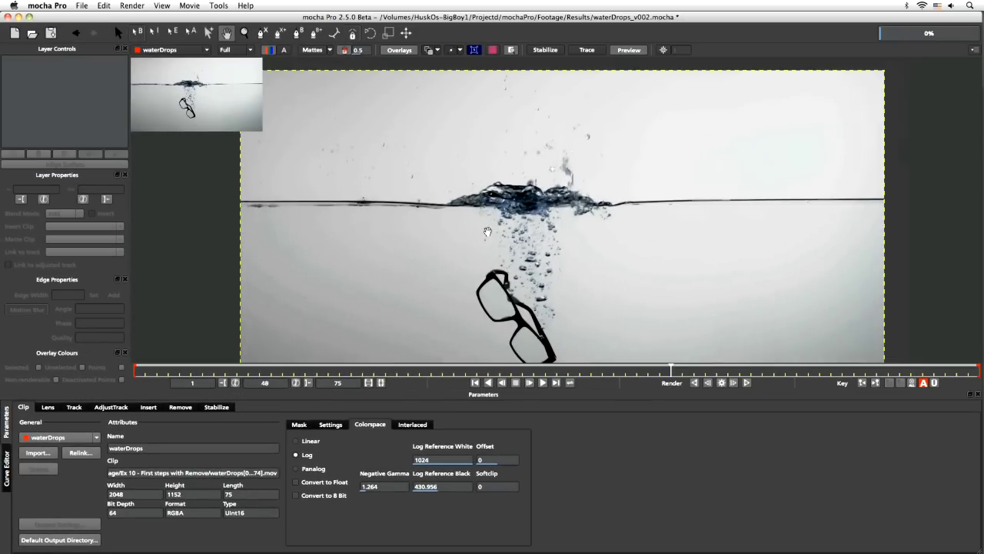
pyautogui.click(48, 407)
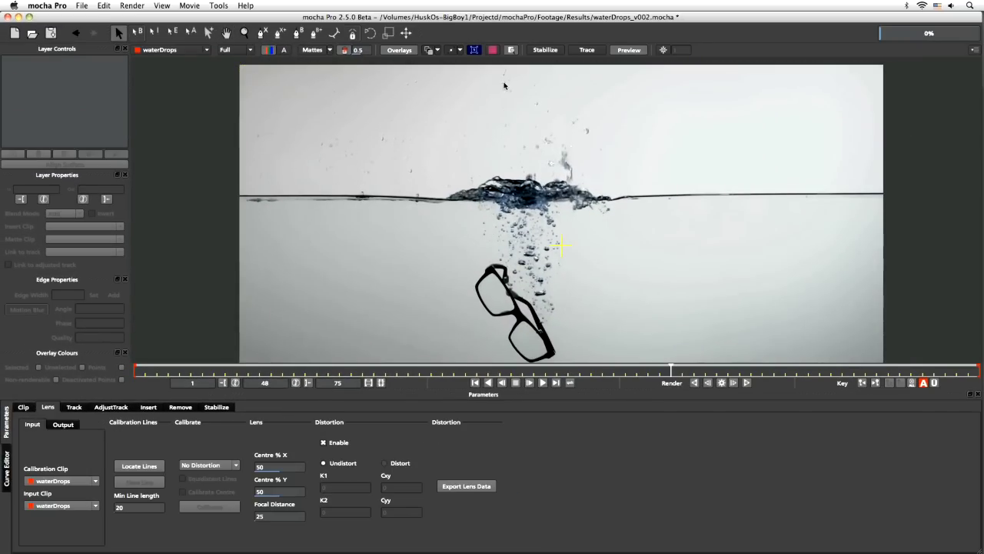
pyautogui.click(73, 408)
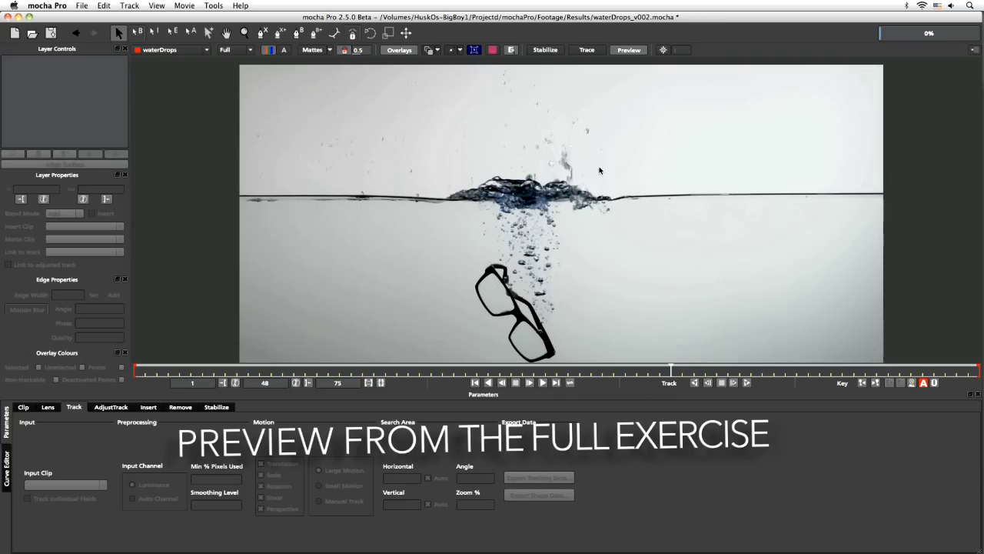
pyautogui.click(161, 372)
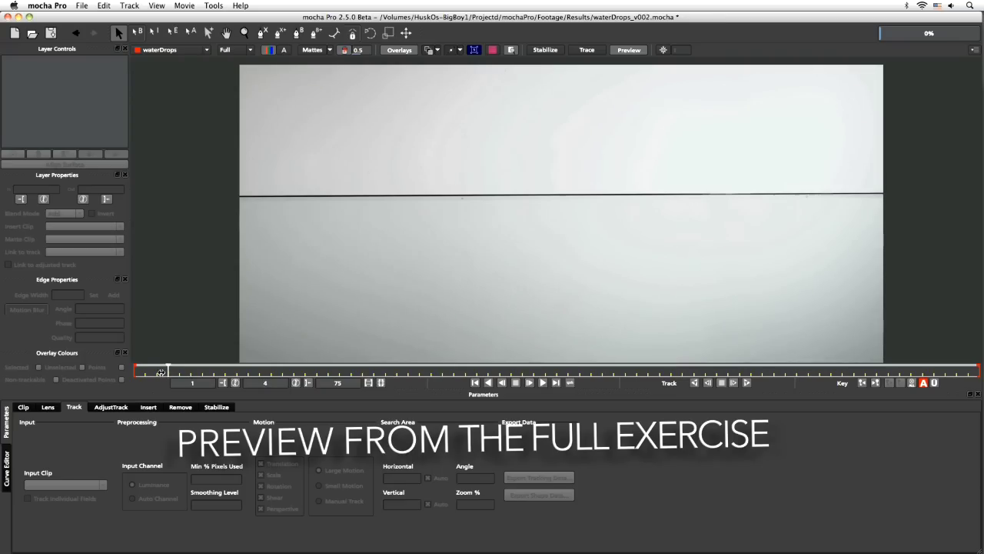
pyautogui.moveTo(157, 370); pyautogui.dragTo(94, 342)
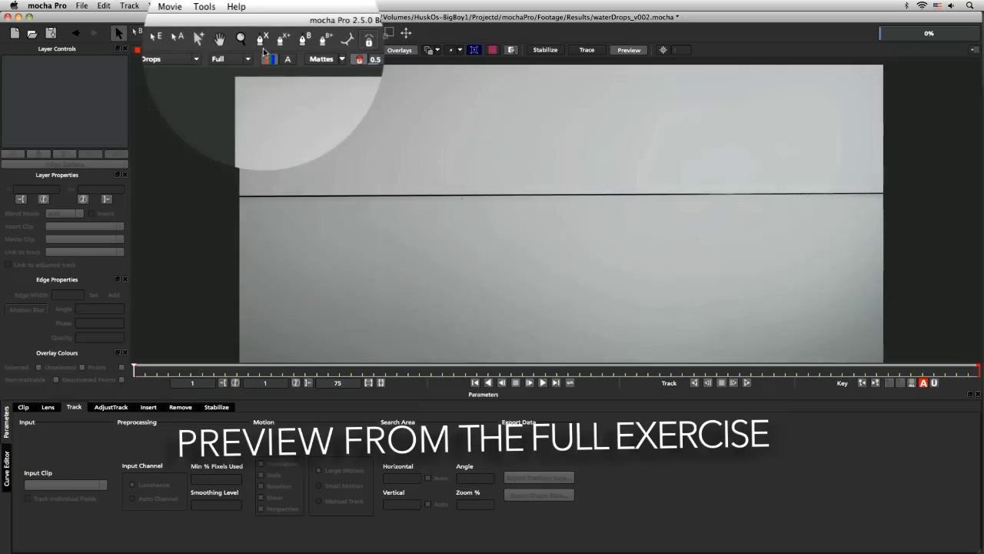
# At frame 1, draw a sharp-cornered X-spline around the waterline and upper frame, and check its coverage with the mattes overlay
pyautogui.click(262, 32)
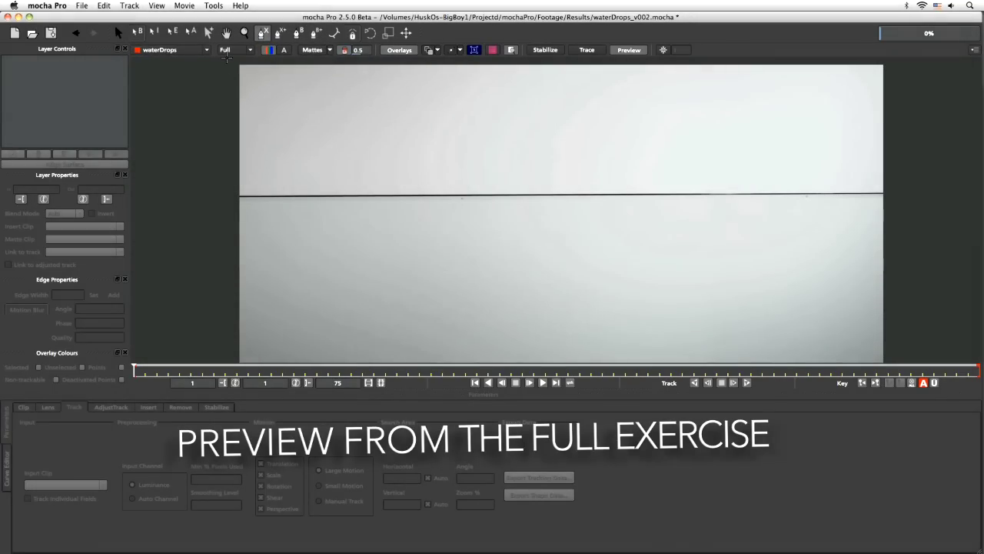
pyautogui.click(230, 61)
pyautogui.click(230, 259)
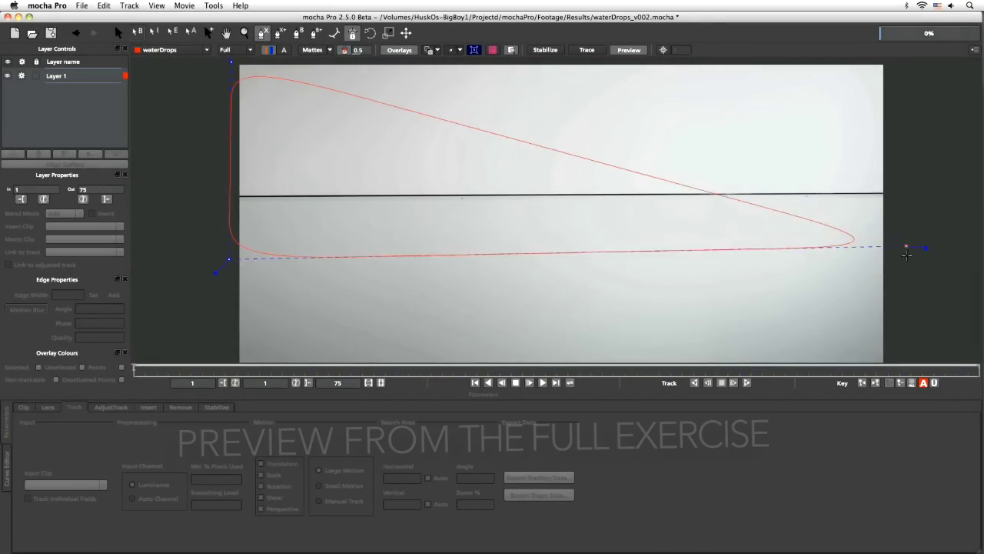
pyautogui.click(923, 258)
pyautogui.click(906, 58)
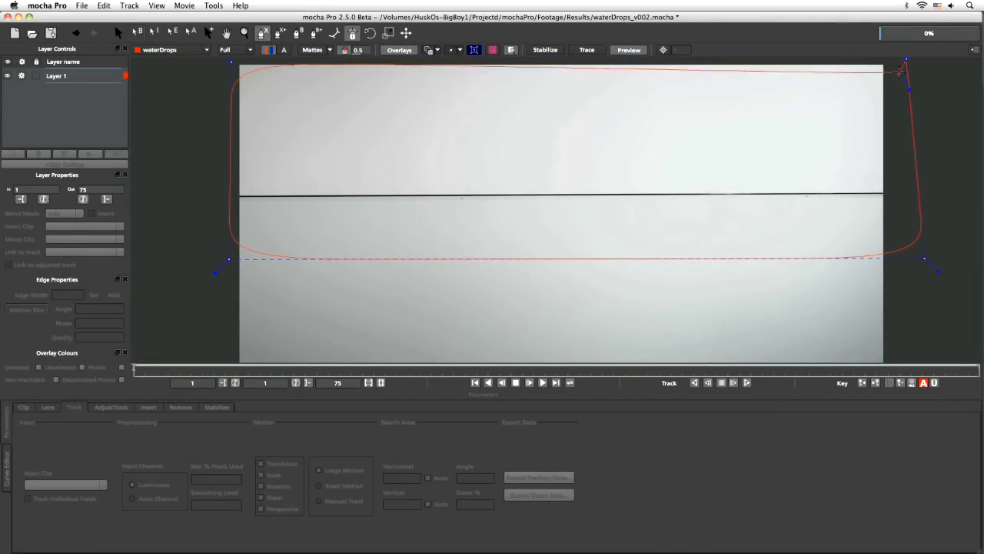
pyautogui.rightClick(913, 267)
pyautogui.moveTo(938, 270); pyautogui.dragTo(956, 300)
pyautogui.click(320, 53)
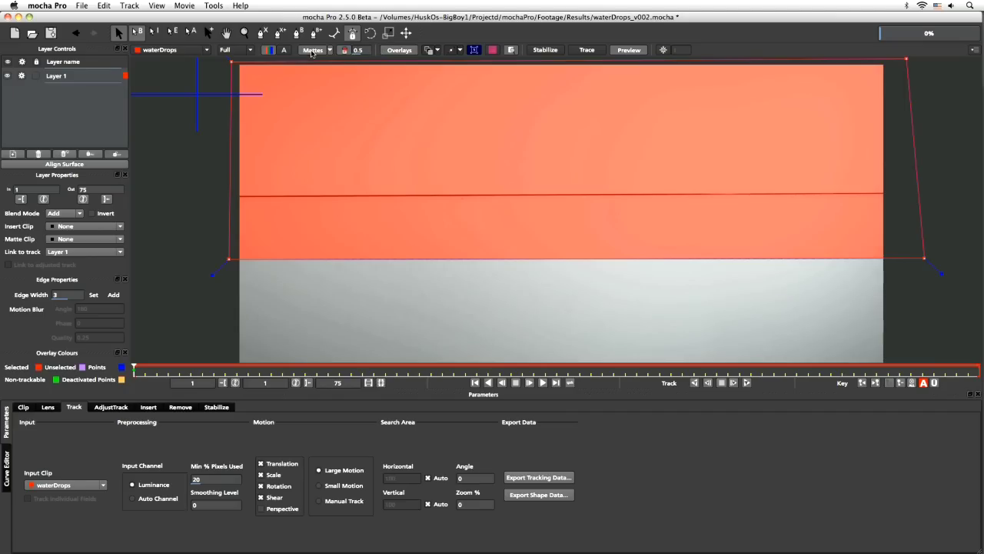
pyautogui.click(312, 51)
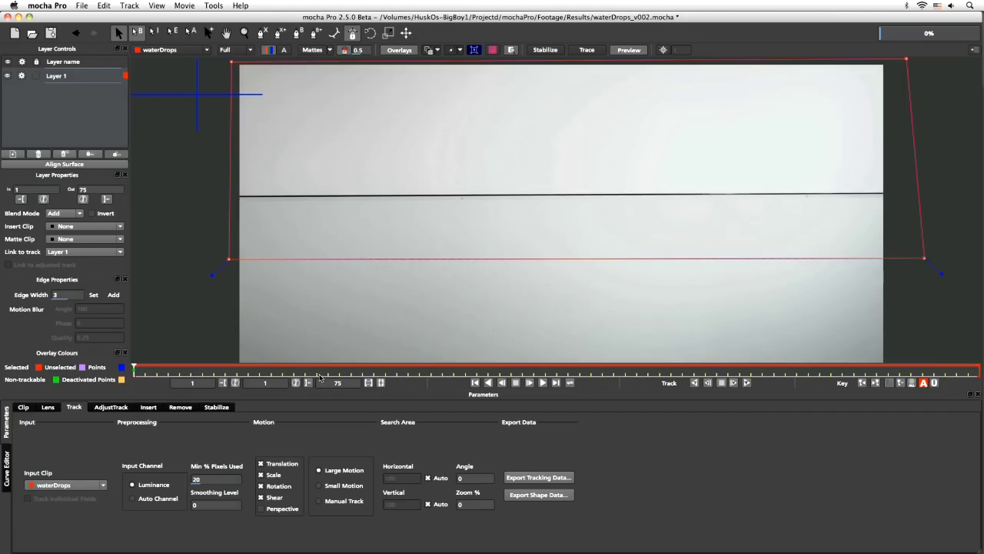
# At frame 34, add a second X-spline to the same layer around the splash and sinking glasses to cut them out
pyautogui.click(293, 375)
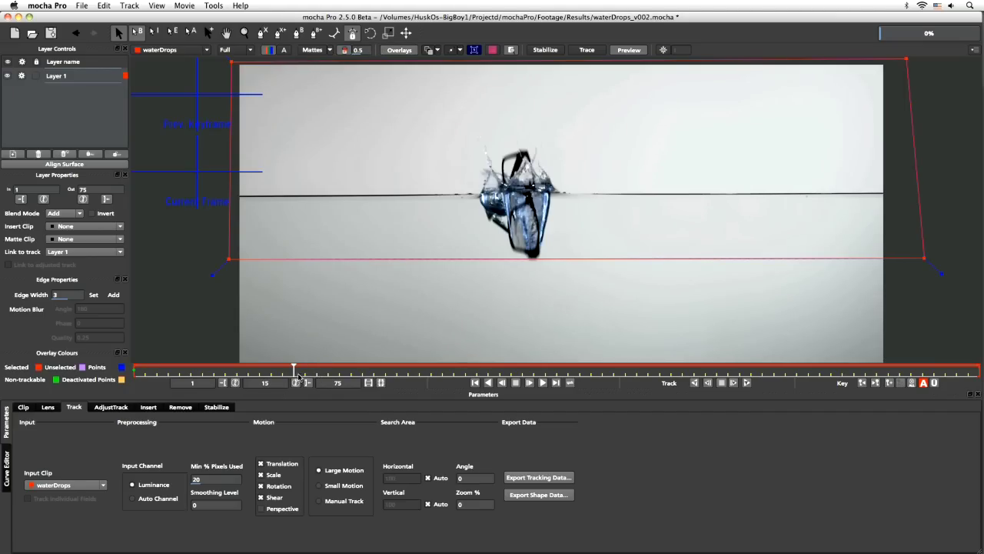
pyautogui.moveTo(306, 370); pyautogui.dragTo(514, 364)
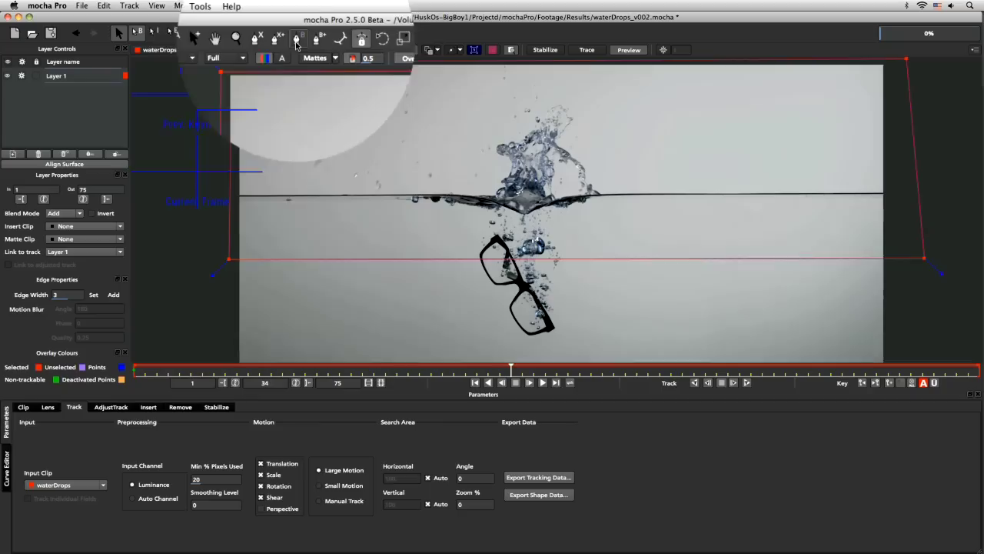
pyautogui.click(281, 33)
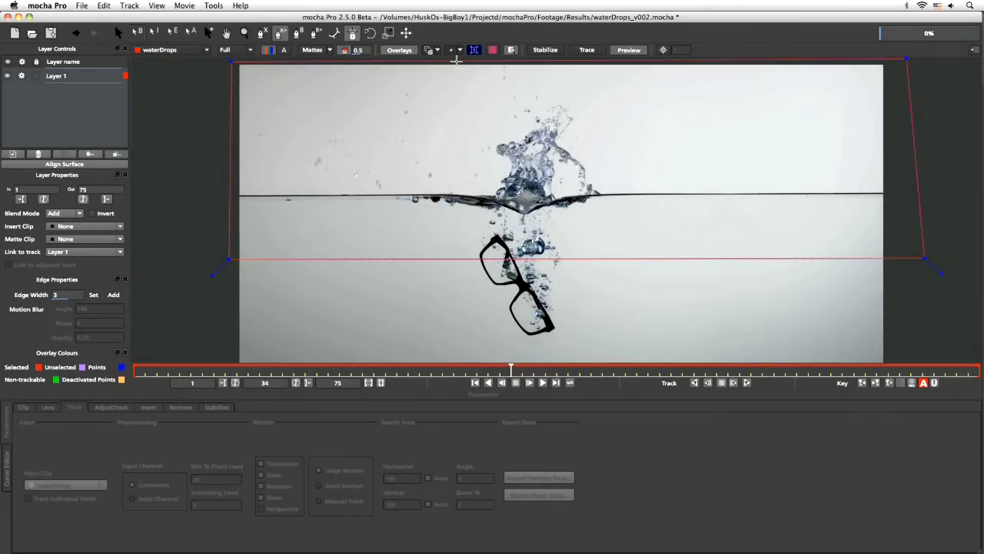
pyautogui.click(457, 62)
pyautogui.click(417, 175)
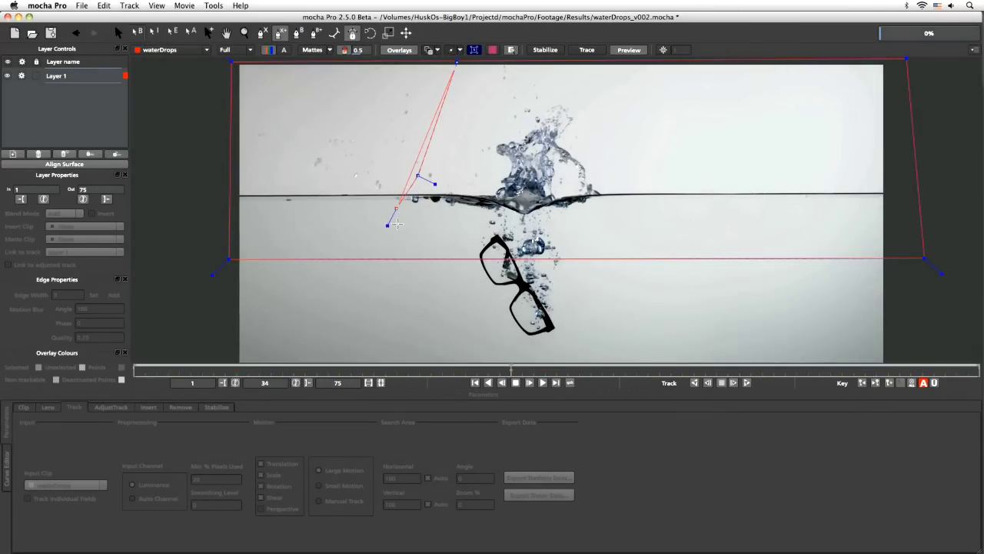
pyautogui.click(397, 210)
pyautogui.click(487, 320)
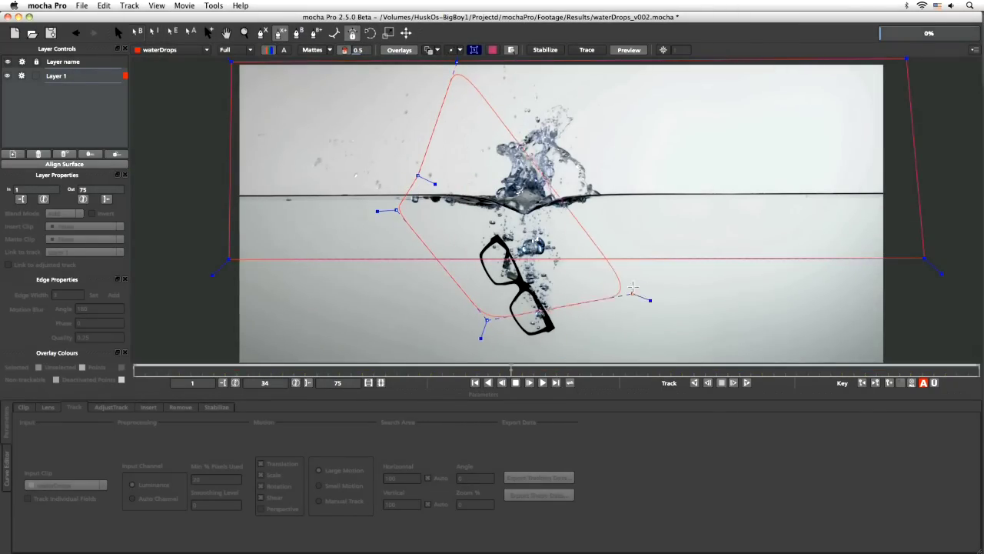
pyautogui.click(621, 200)
pyautogui.click(614, 119)
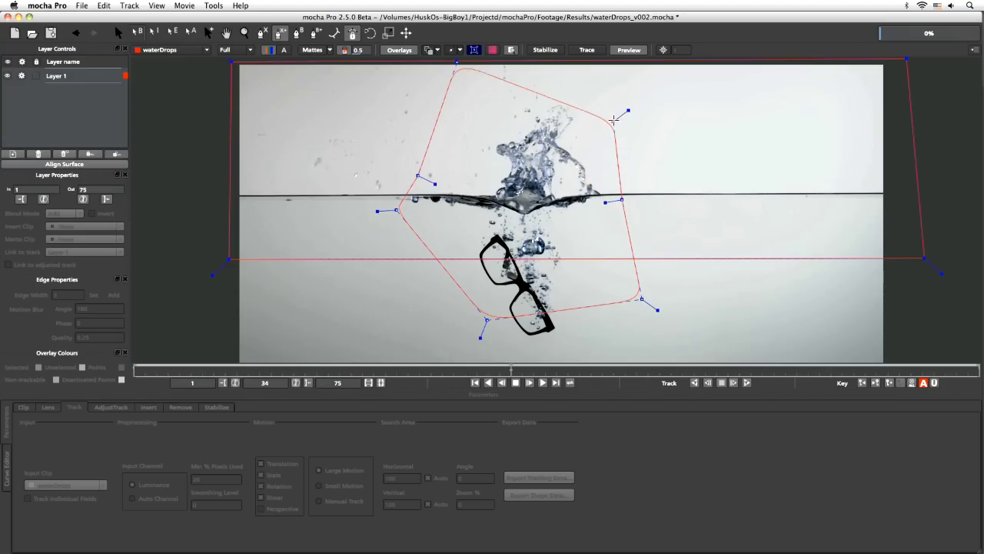
pyautogui.click(589, 62)
pyautogui.rightClick(508, 346)
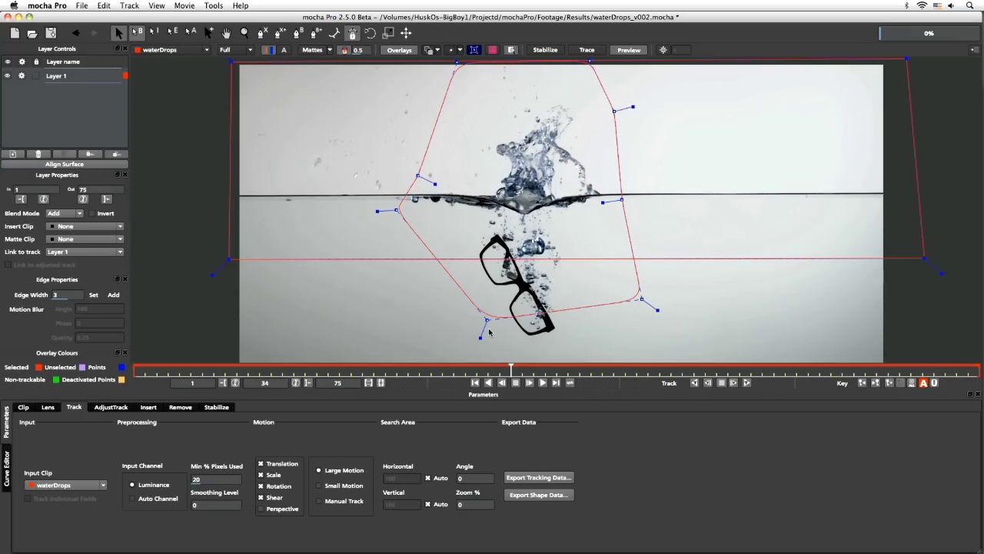
# Raise the cutout spline's two lowest points to the outer shape's lower edge and check the result with the mattes overlay
pyautogui.moveTo(487, 319); pyautogui.dragTo(471, 260)
pyautogui.moveTo(642, 297); pyautogui.dragTo(619, 256)
pyautogui.click(318, 50)
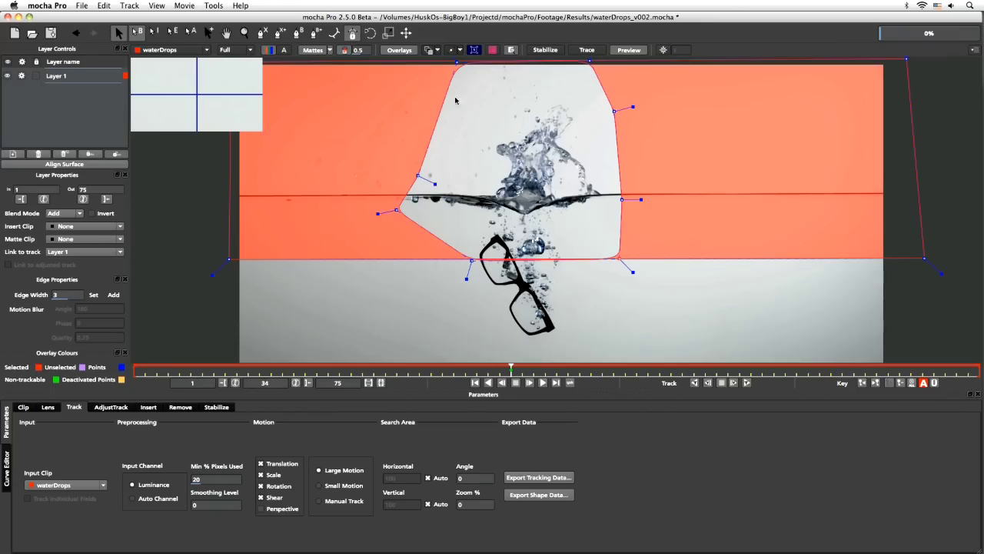
pyautogui.click(311, 53)
# Rename the layer as bg track and set its tracking to Translation only with Small Motion
pyautogui.doubleClick(63, 76)
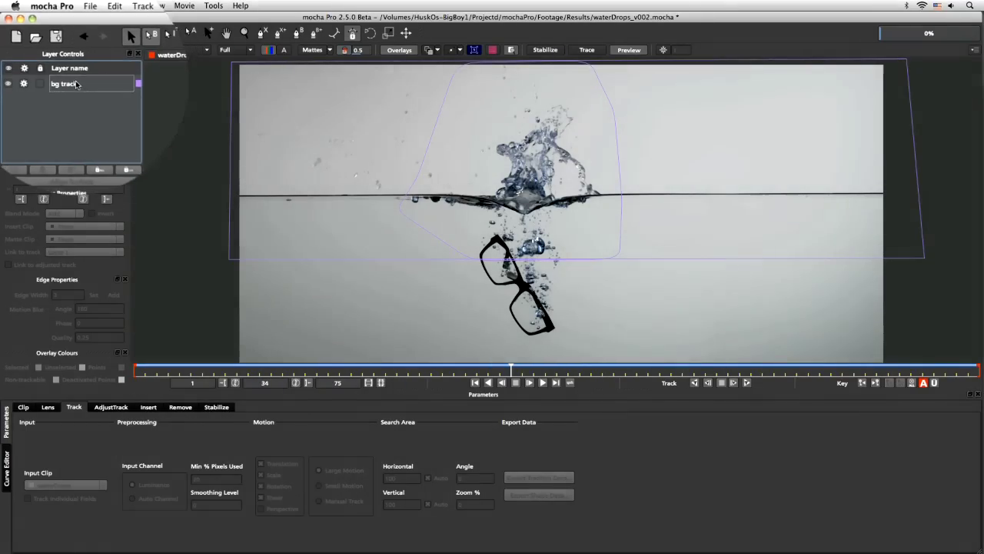
pyautogui.click(80, 92)
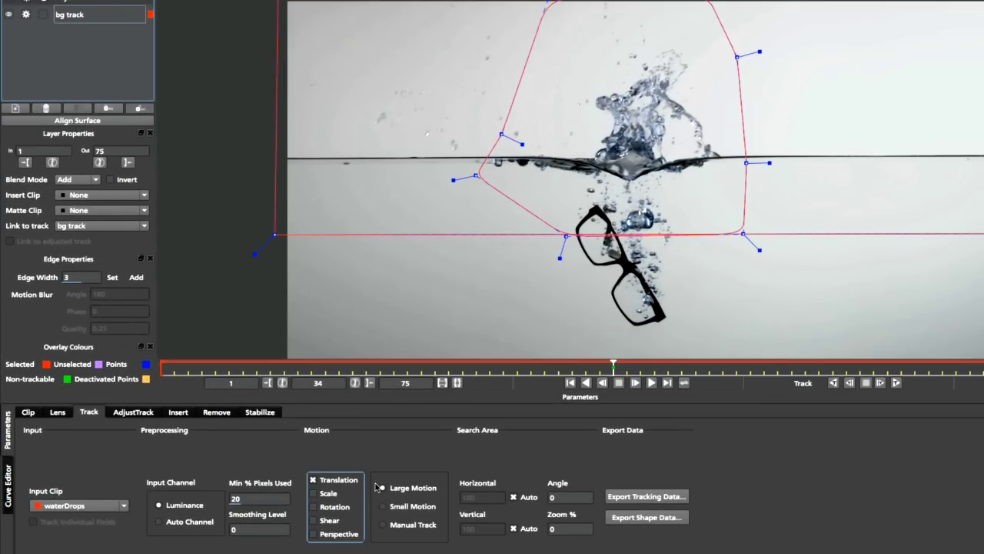
pyautogui.click(396, 511)
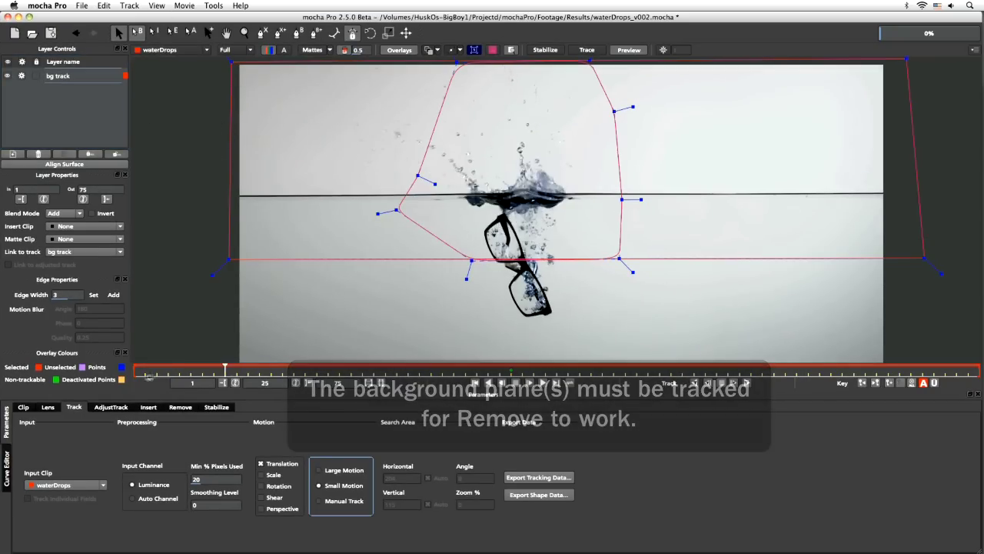
# Track the bg track layer forward, stop at frame 34, and lock the layer with its processing turned off
pyautogui.click(747, 383)
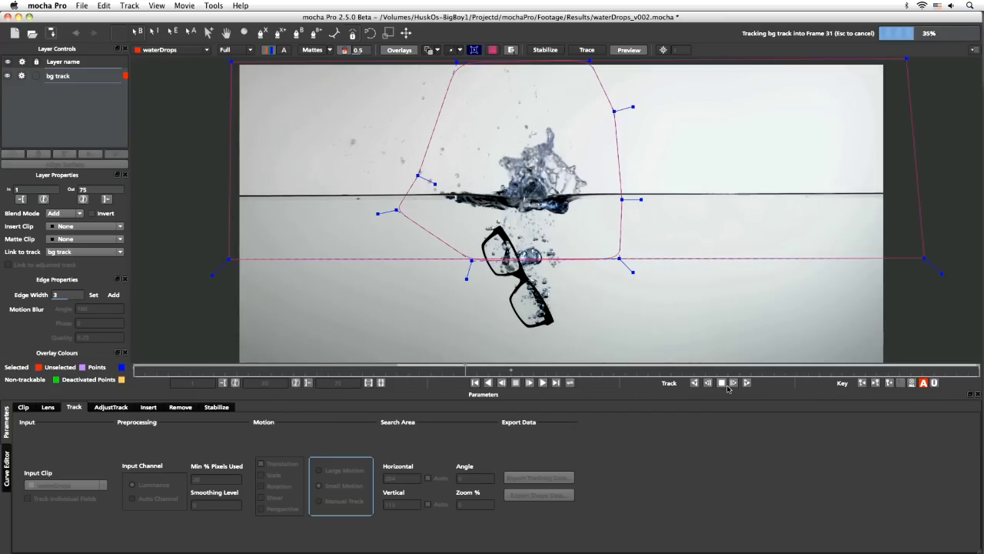
pyautogui.click(725, 384)
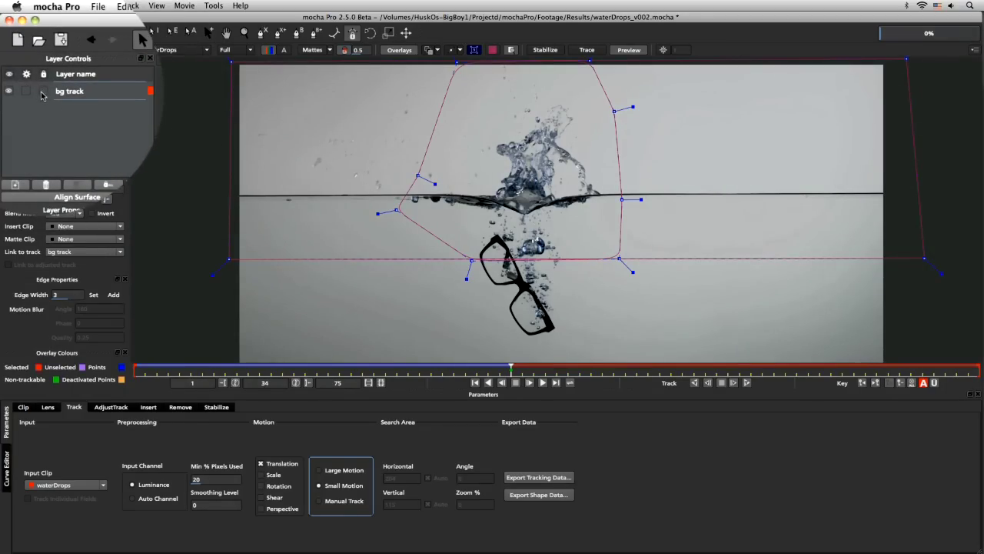
pyautogui.click(43, 91)
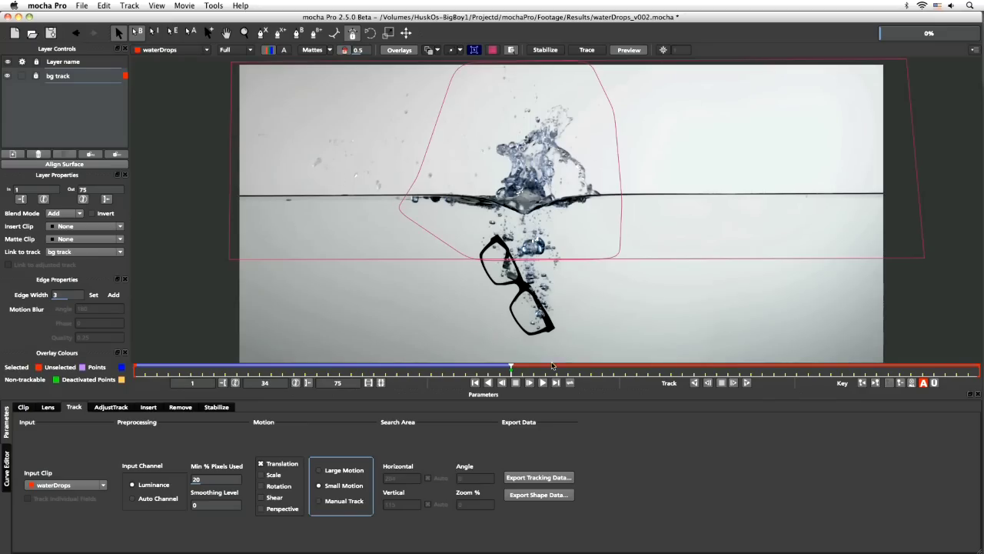
# At frame 69, draw a five-point X-spline on a new layer around the small drop above the waterline
pyautogui.moveTo(512, 368); pyautogui.dragTo(643, 383)
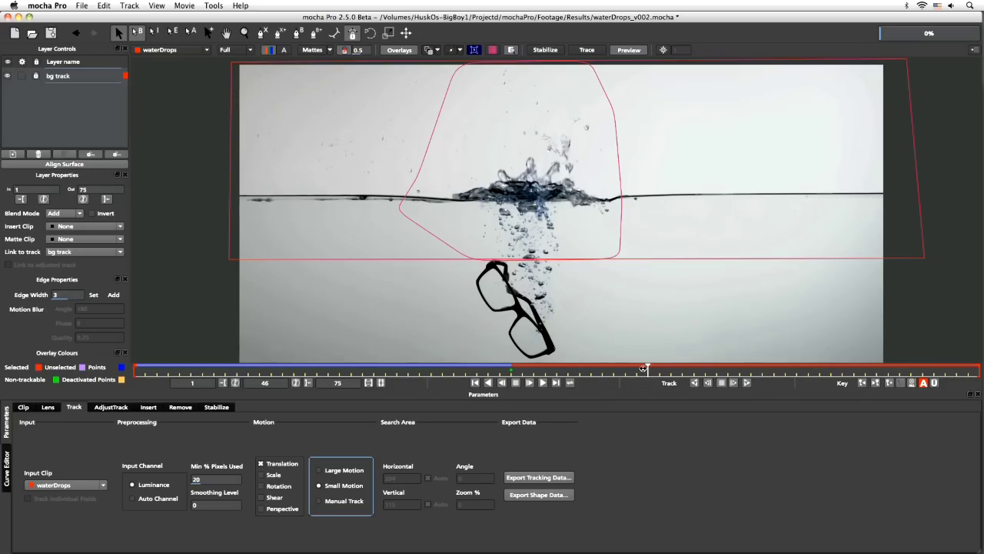
pyautogui.moveTo(643, 369); pyautogui.dragTo(895, 368)
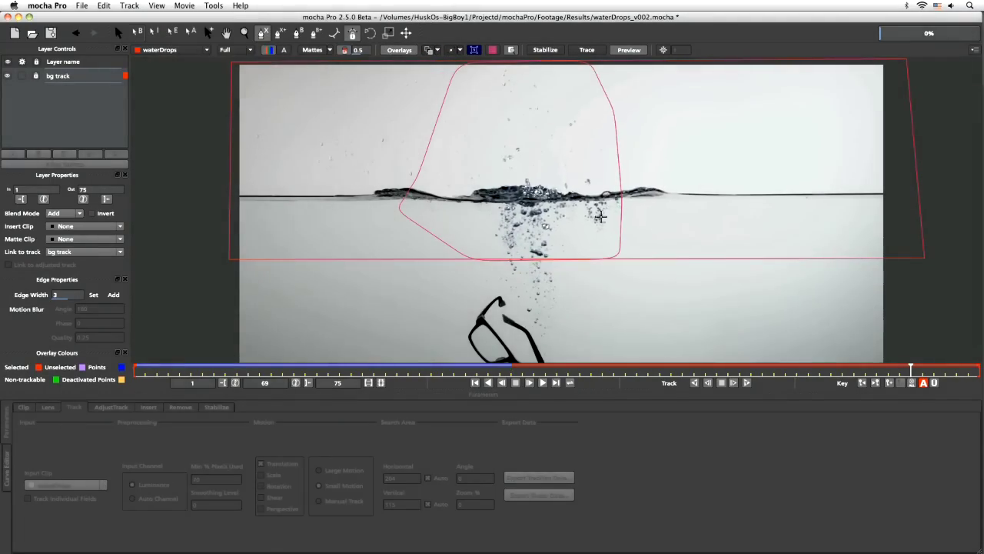
pyautogui.press('z')
pyautogui.moveTo(597, 204); pyautogui.dragTo(562, 134)
pyautogui.press('x')
pyautogui.moveTo(561, 134); pyautogui.dragTo(575, 218)
pyautogui.press('super+l')
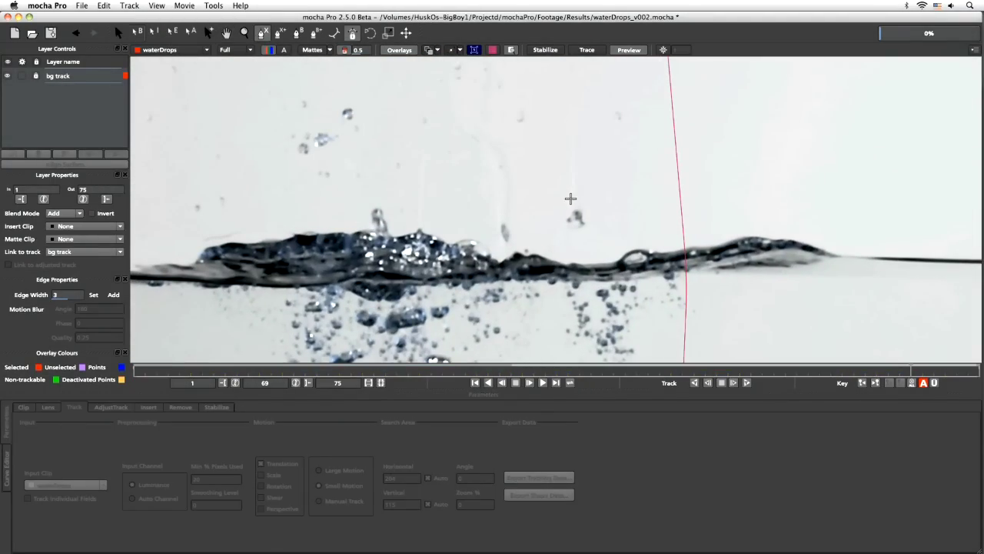
pyautogui.click(574, 196)
pyautogui.click(556, 216)
pyautogui.click(575, 235)
pyautogui.click(593, 225)
pyautogui.click(592, 206)
pyautogui.rightClick(592, 208)
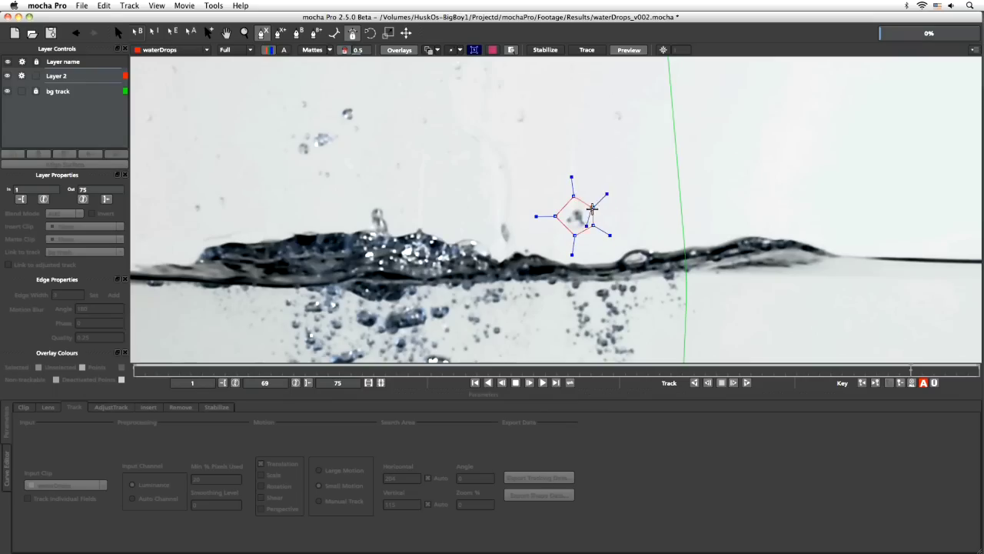
# Adjust the new spline's points and curve handles so it loosely encloses the drop
pyautogui.moveTo(555, 216); pyautogui.dragTo(596, 228)
pyautogui.press('super+a')
pyautogui.moveTo(570, 178); pyautogui.dragTo(573, 197)
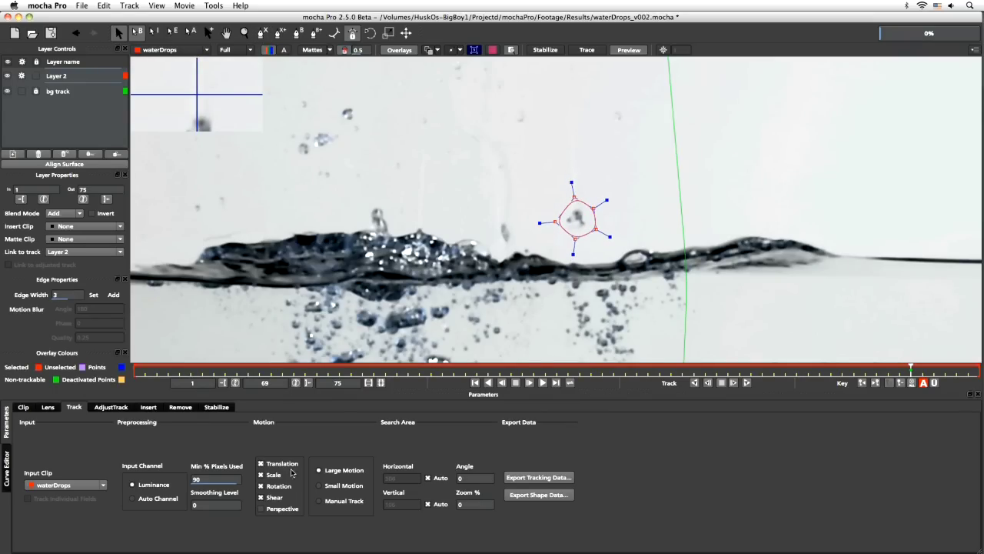
# Limit the drop layer's tracked motion to Translation and Scale, and rename the layer as drop 1 track
pyautogui.click(261, 498)
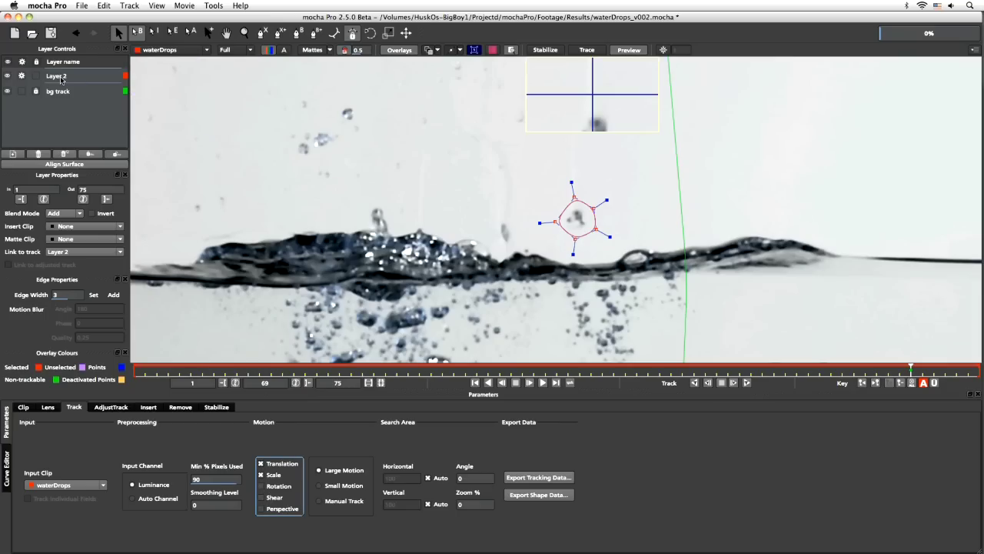
pyautogui.write('drio')
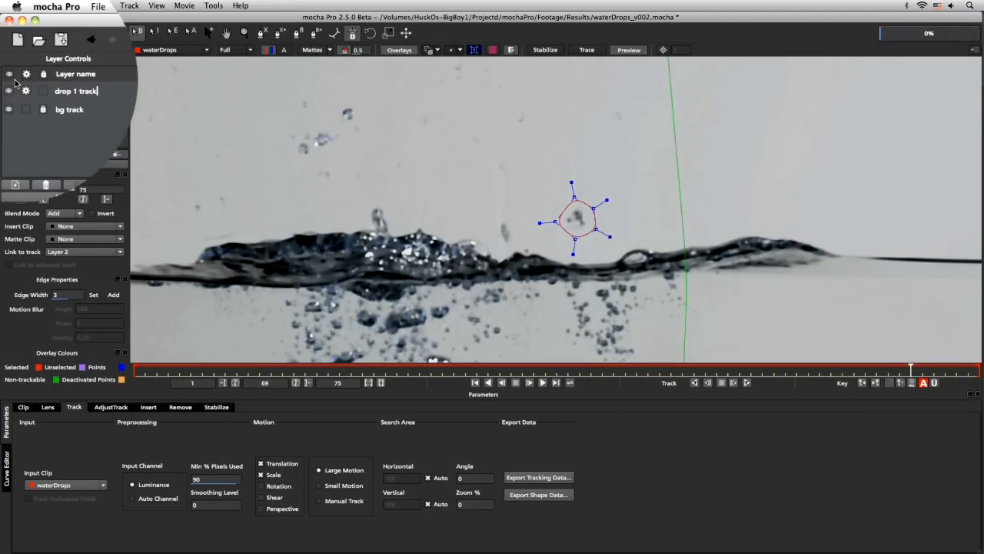
pyautogui.press('Return')
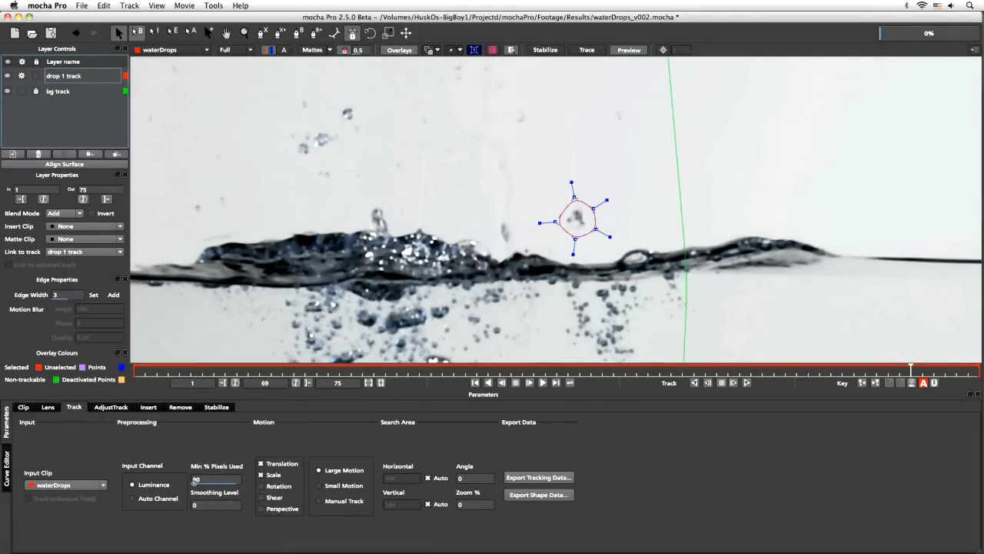
# Track the drop 1 track layer backward from frame 69
pyautogui.click(694, 382)
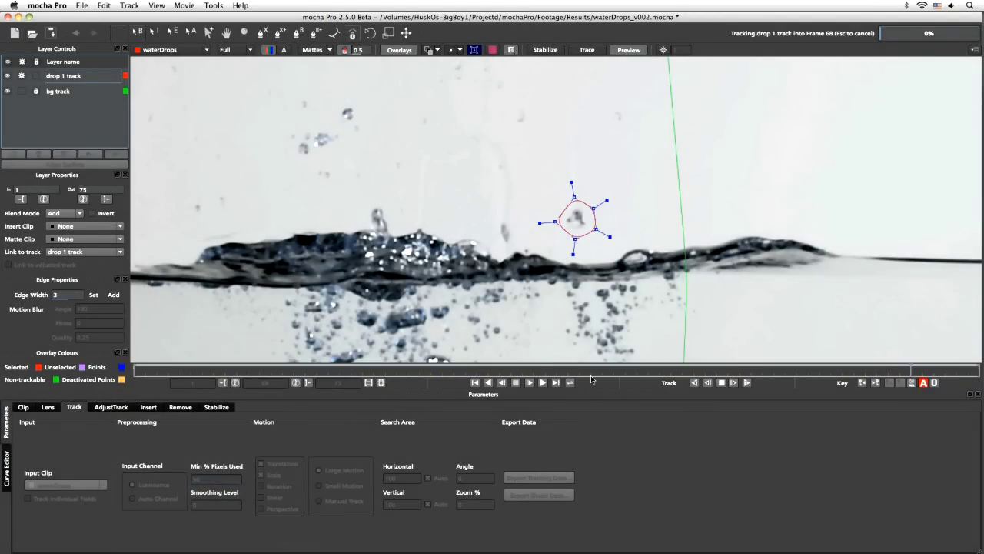